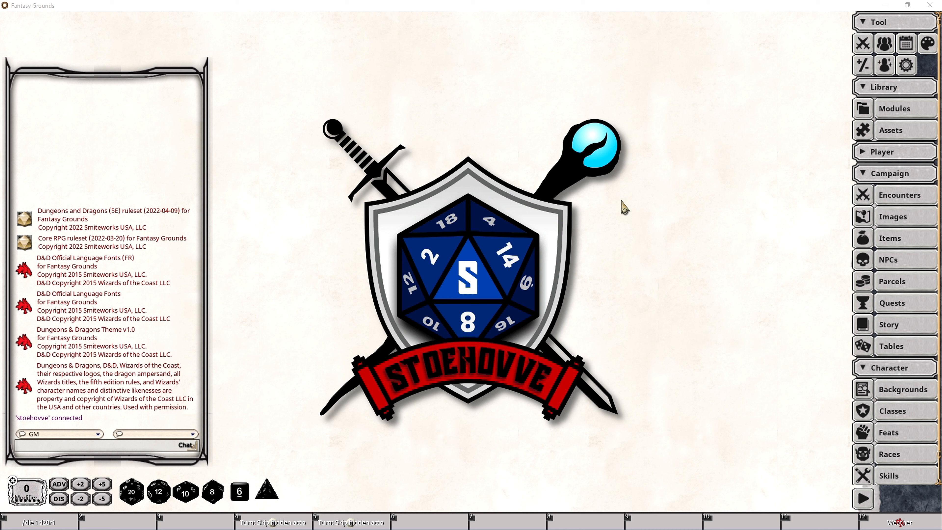
- Open the campaign's Message of the Day from the options, close the options window, and reposition the message window over the tabletop
click(906, 65)
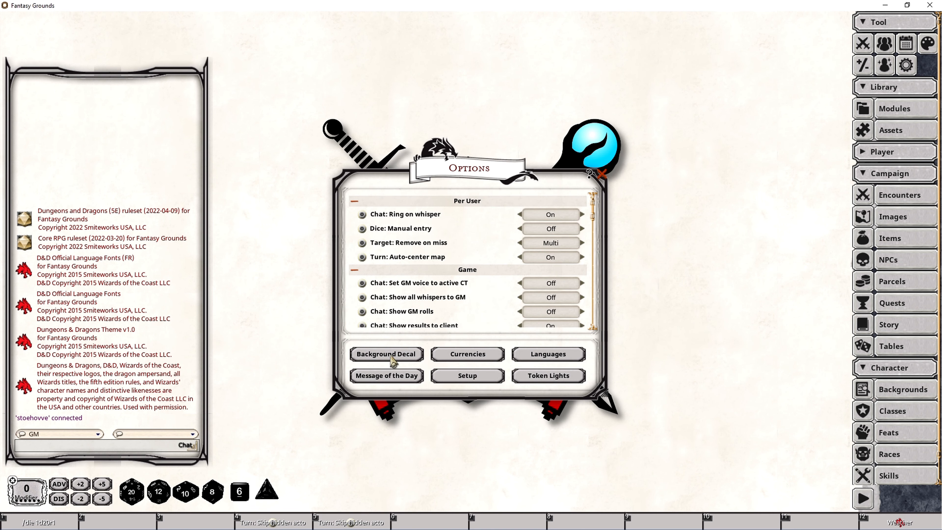
click(394, 379)
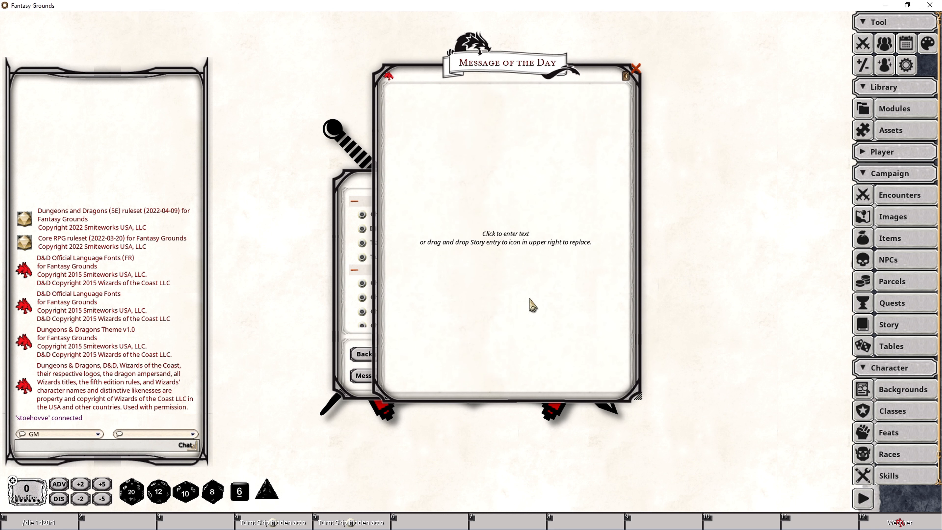
click(343, 174)
click(602, 174)
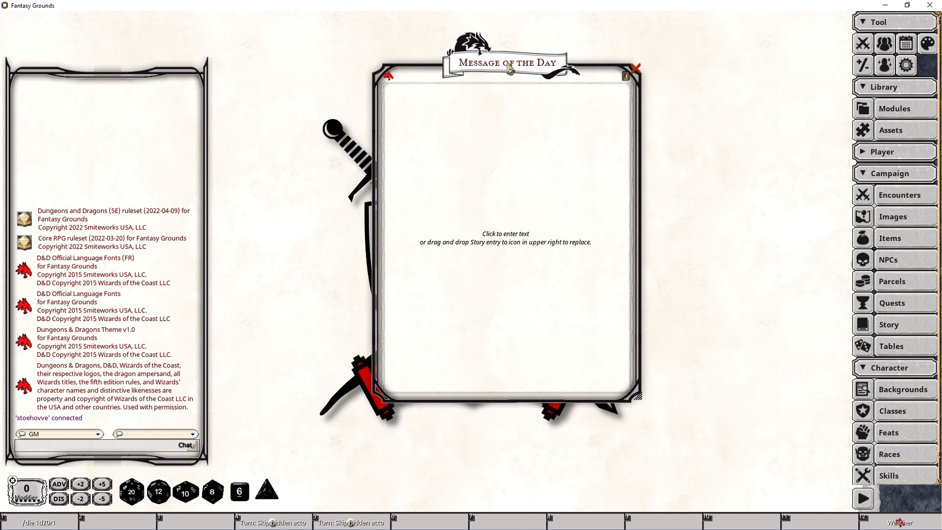
drag(507, 63, 572, 75)
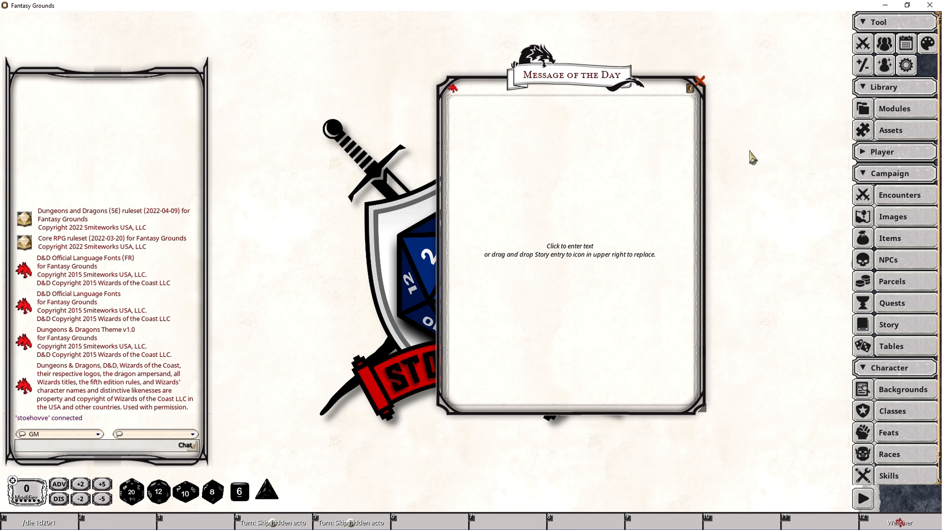
key(alt+Tab)
click(906, 68)
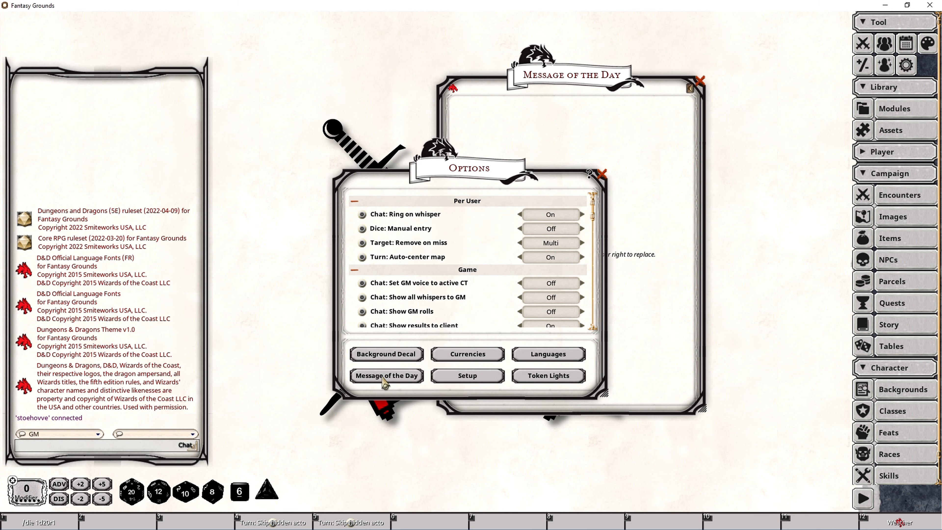
click(603, 173)
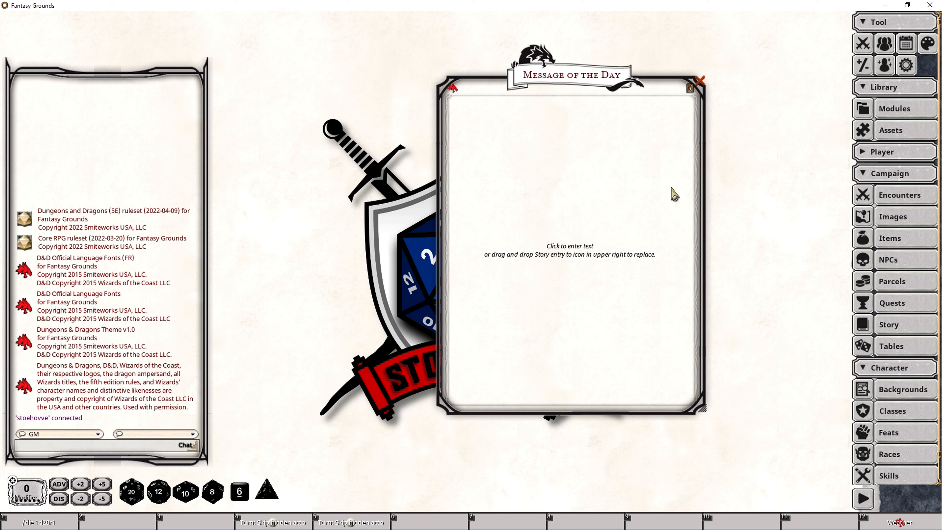
key(alt+Tab)
- Write "This is a title" in the Message of the Day and format it as a heading
click(588, 208)
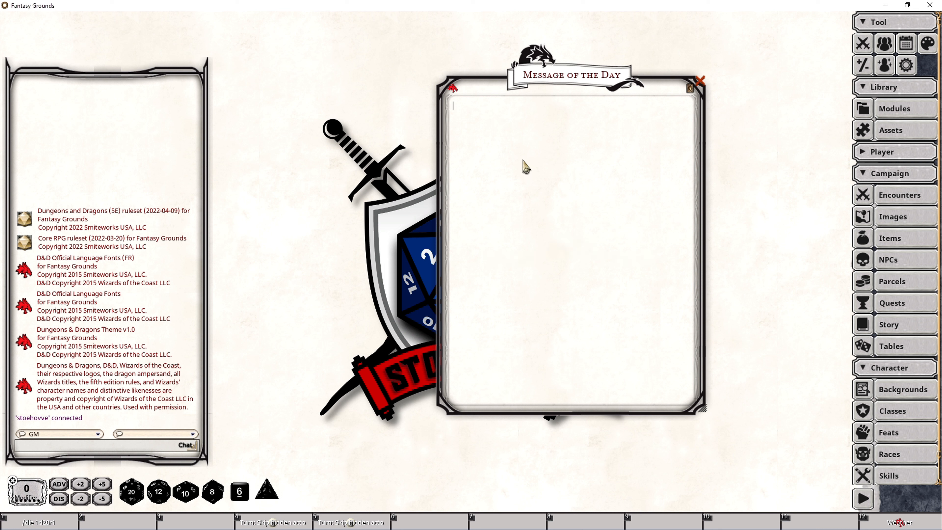
key(ctrl)
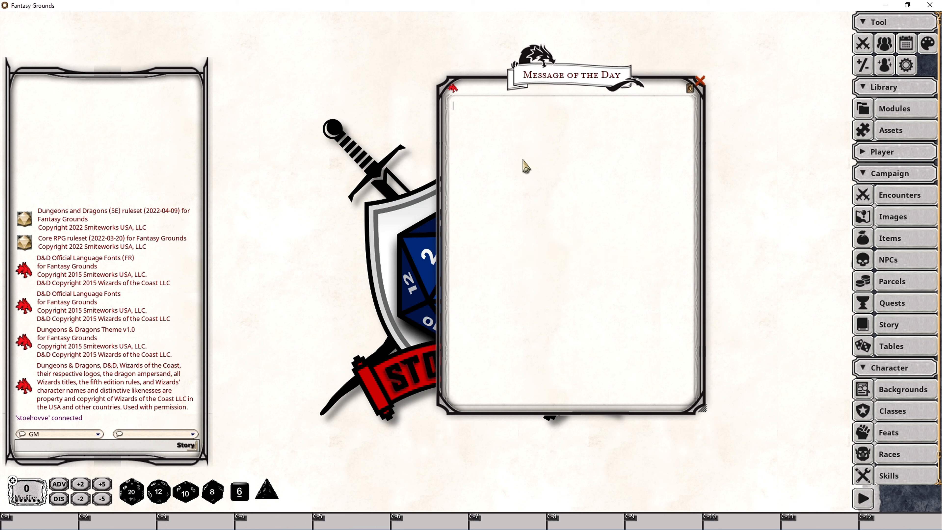
text(This is a title)
key(ctrl+a)
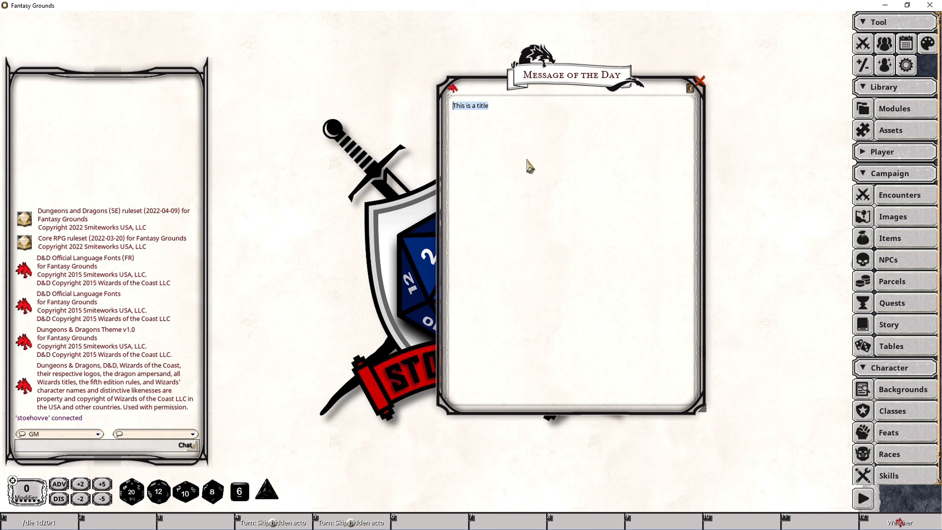
right_click(478, 107)
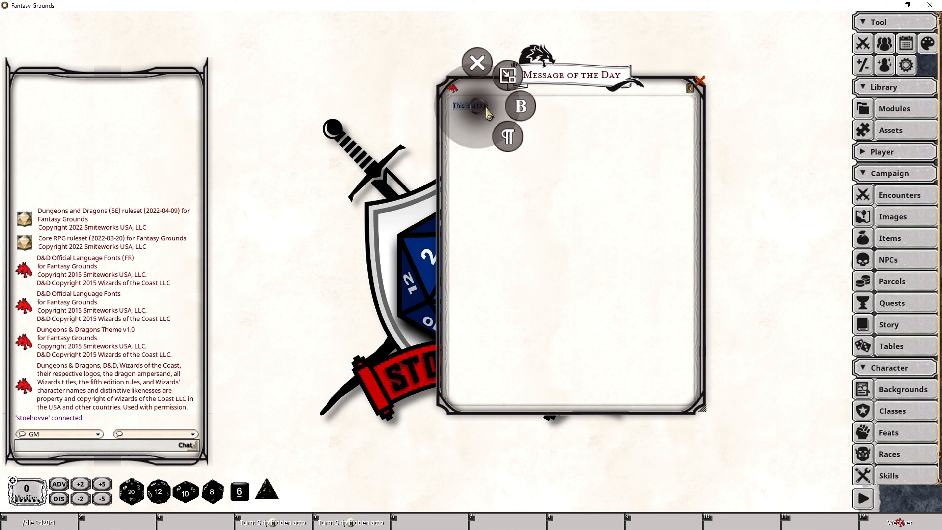
click(507, 139)
click(546, 136)
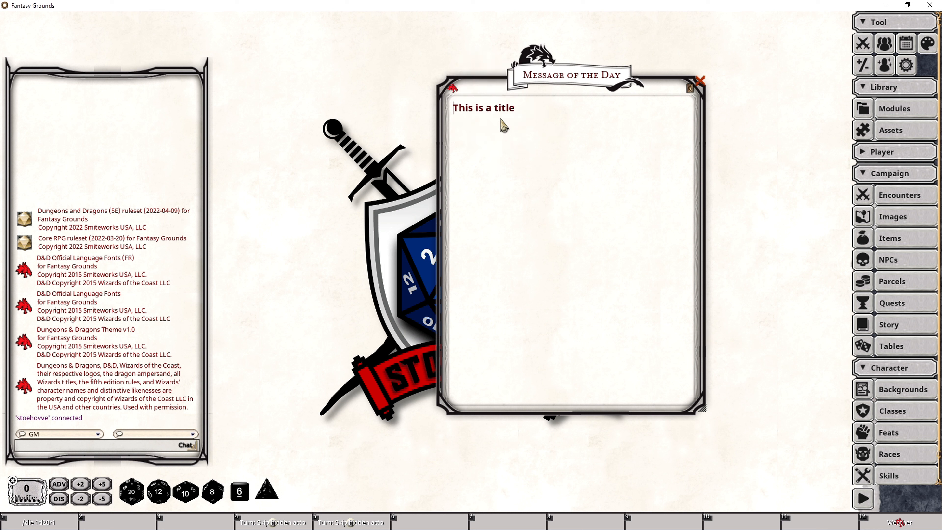
- Below the heading, add the body text "This is a body of text used to convey details to your players."
click(522, 121)
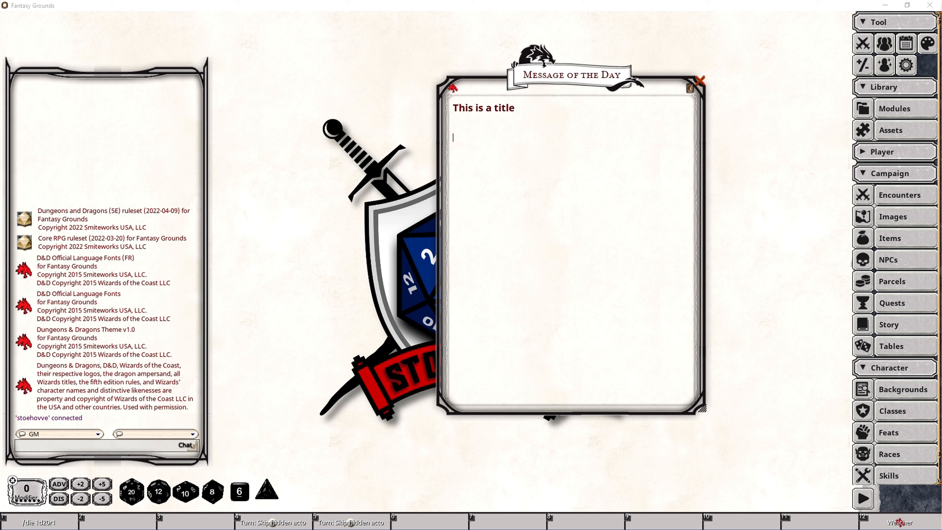
click(462, 139)
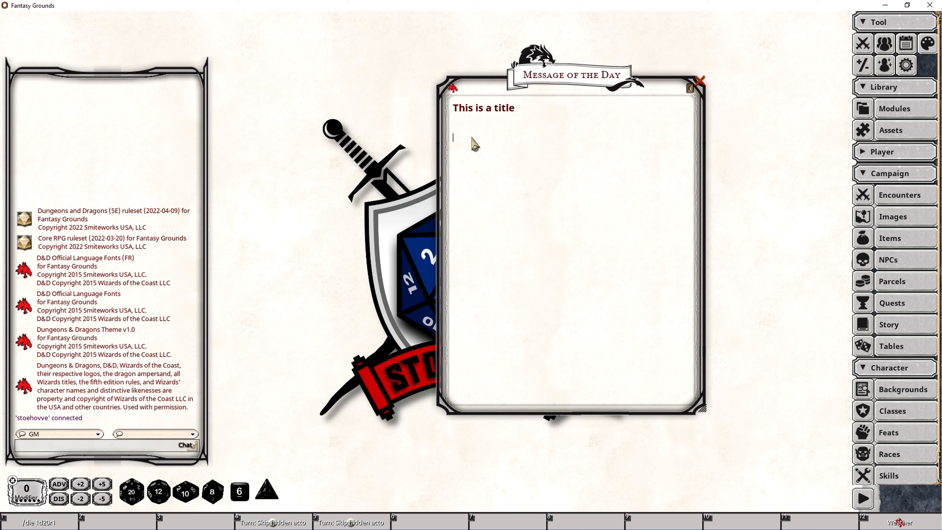
text(This is a body of text used to convey details to your players.)
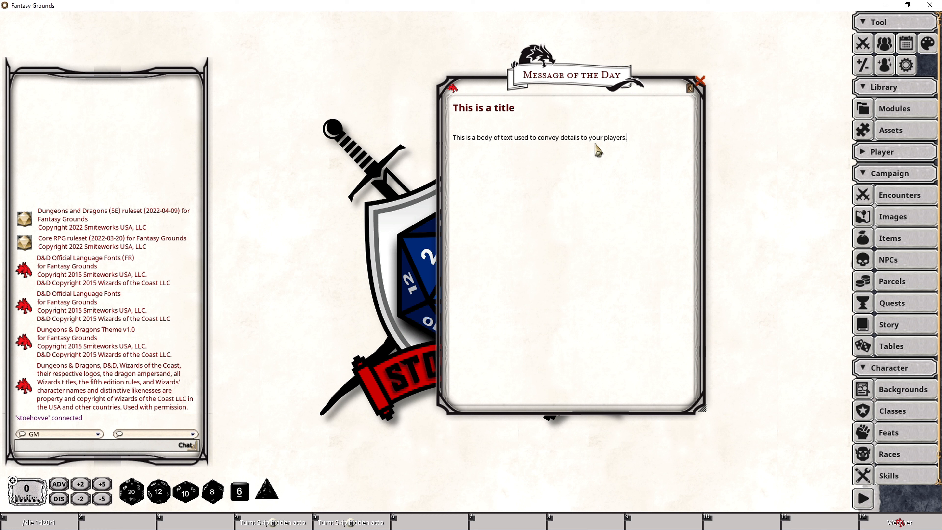
- Add a paragraph beginning "For those who like to roleplay their updates" that explains clicking this chat bubble posts its contents into the chat panel
key(Return)
key(Return)
text(For those who like to roleplay their updates, this is a chat bubble of text that can be clicked on to update the post the contents into the chat panel)
- Format the roleplay paragraph as a chat bubble and post its contents to the chat
drag(662, 174, 452, 164)
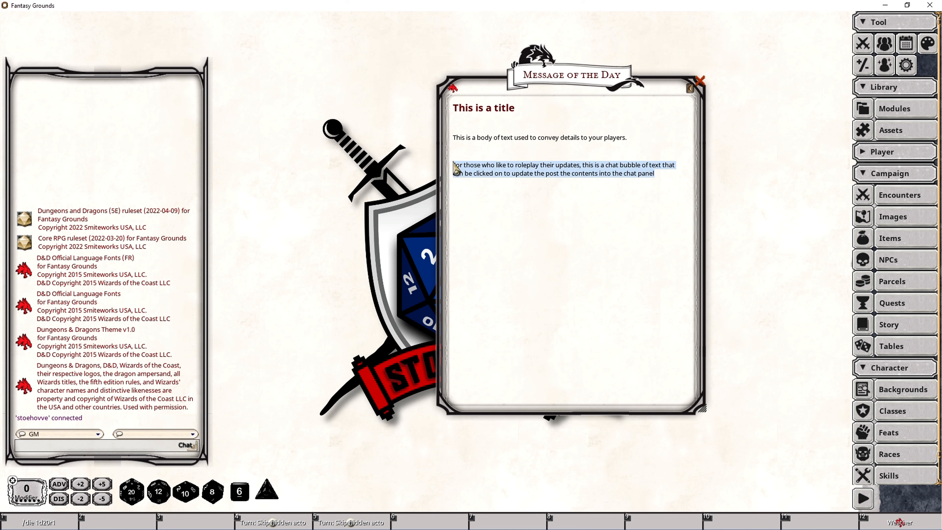
right_click(496, 171)
click(527, 201)
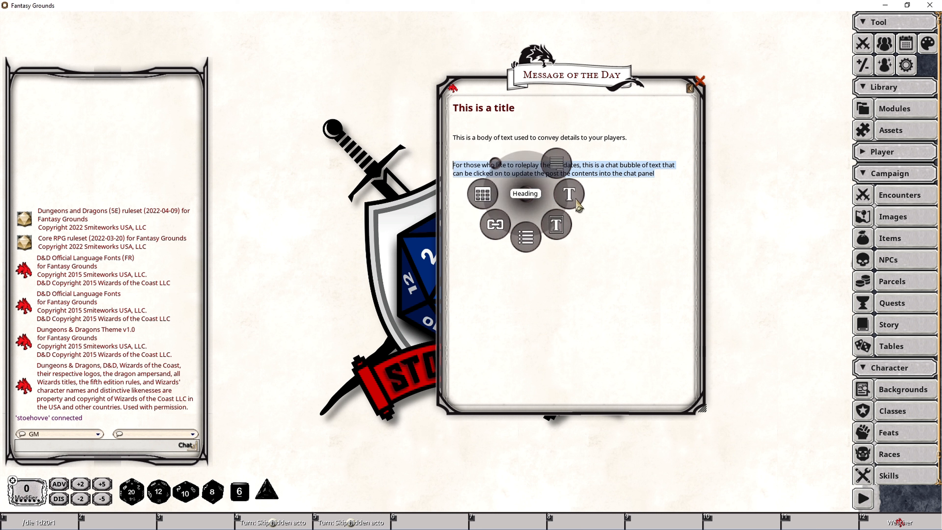
click(566, 234)
click(459, 168)
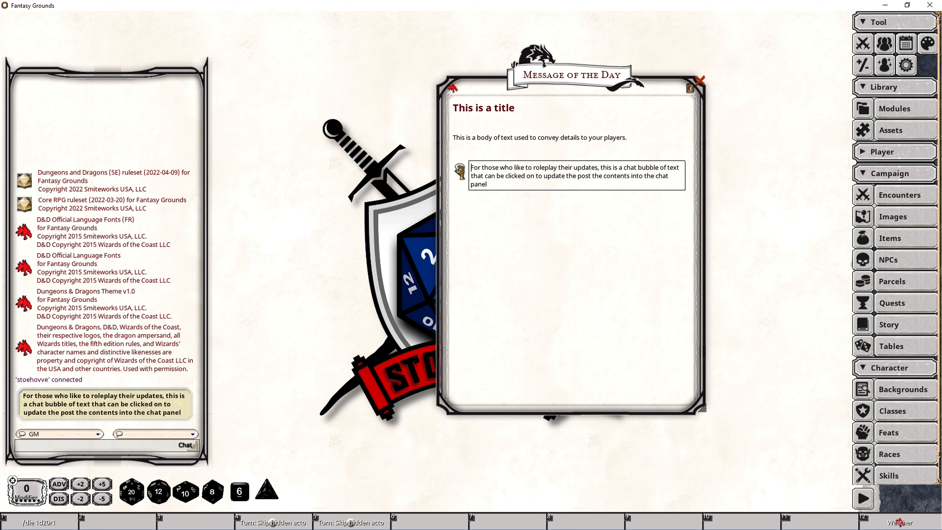
- Below the chat bubble, create a bulleted list of "This is a list of items", "That can be use" and "For any number of things"
click(511, 242)
text(This is a list of items That can be use For any number of things)
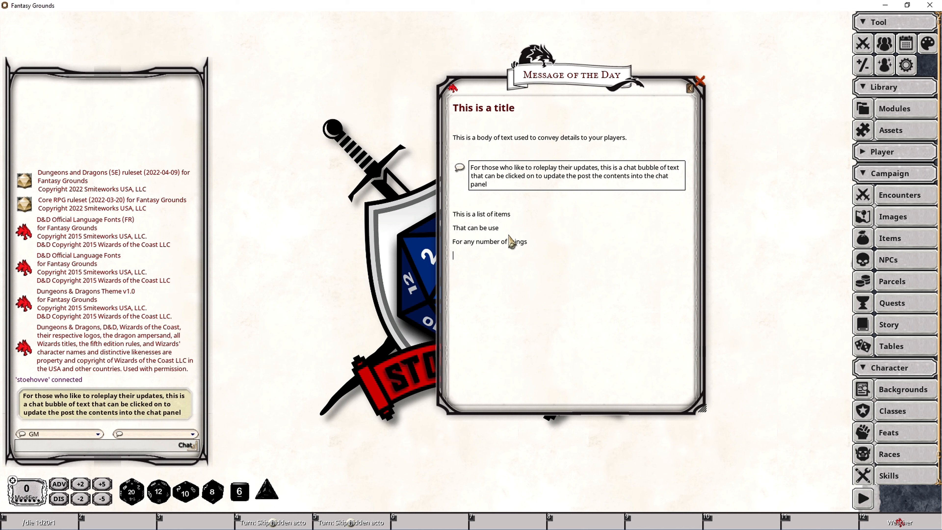
key(shift+End)
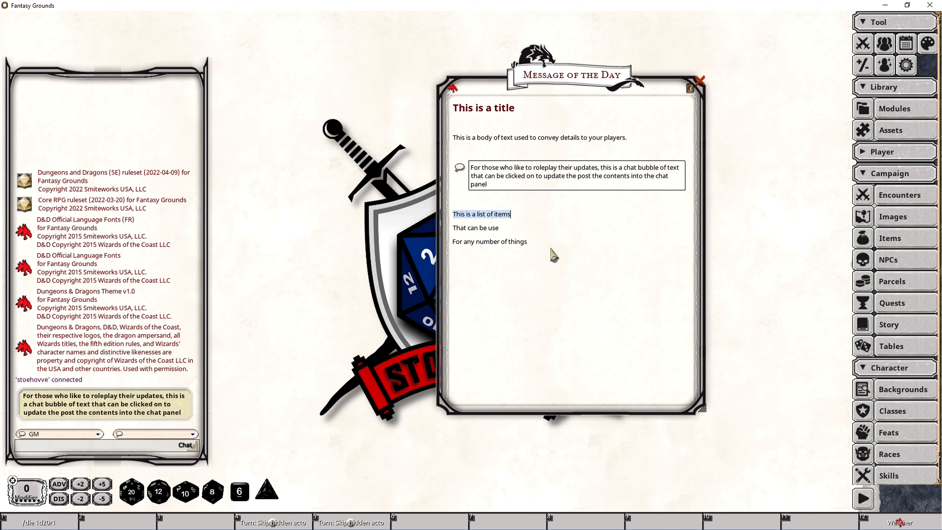
right_click(490, 215)
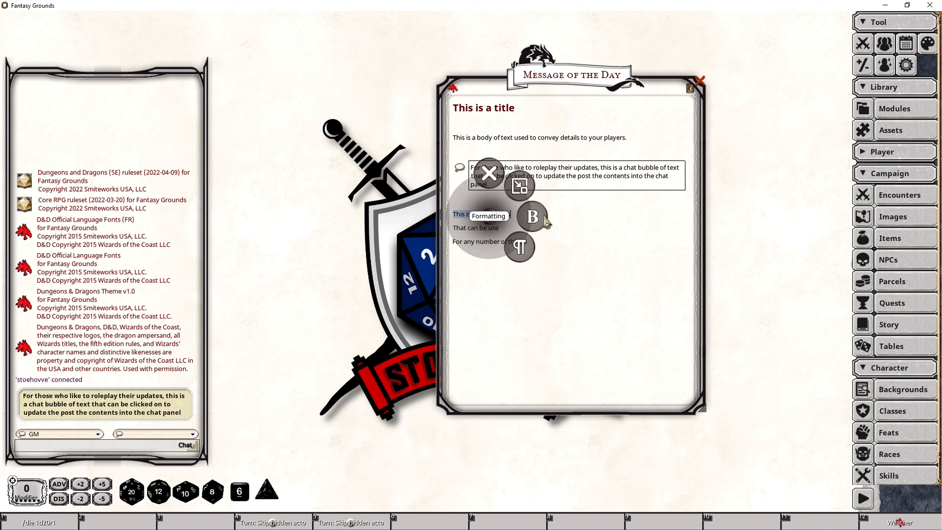
click(519, 241)
click(522, 282)
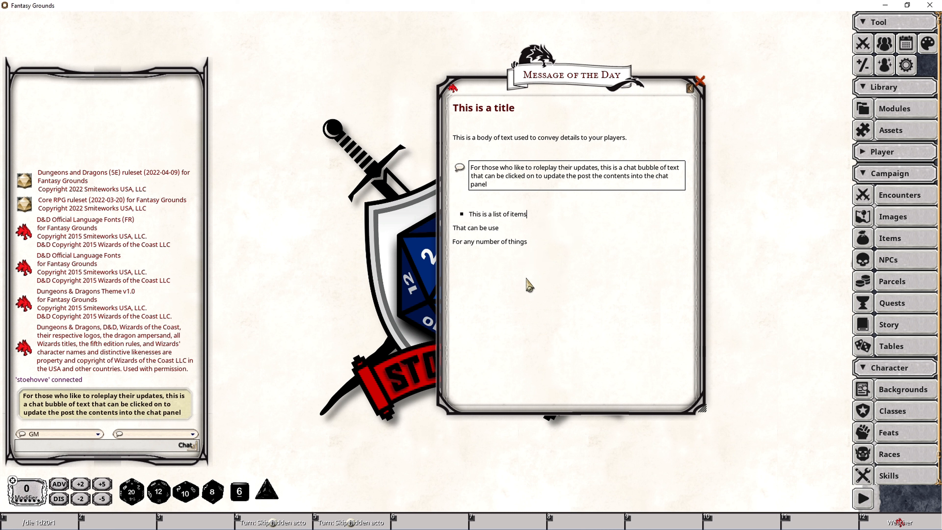
key(Return)
key(Delete)
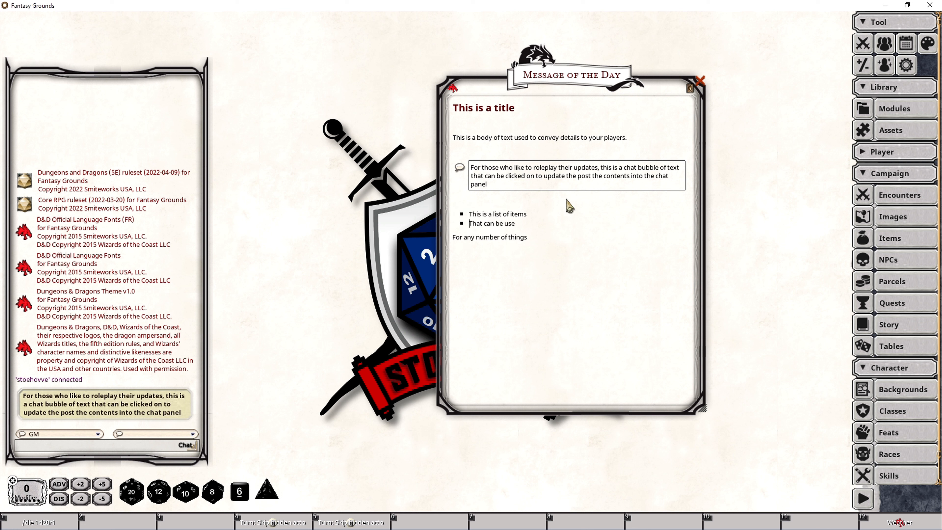
key(Return)
key(Delete)
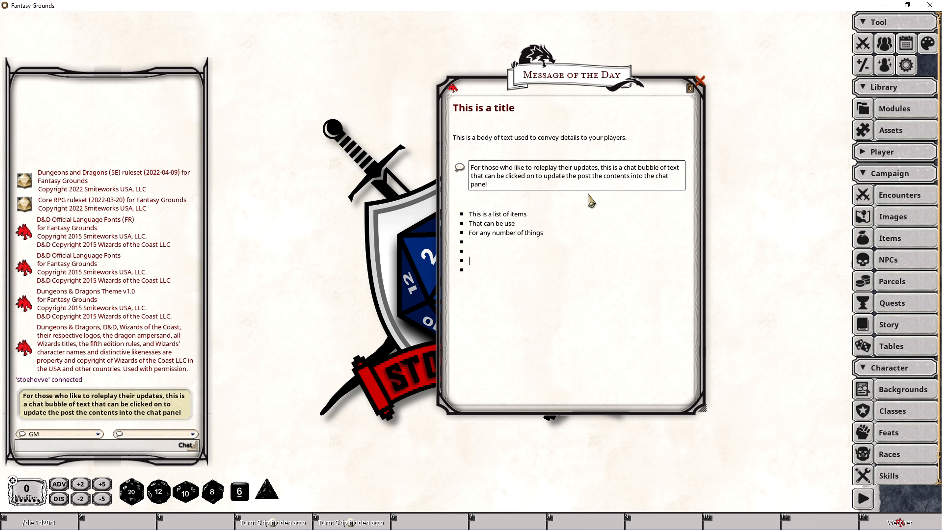
- Below the list, restore plain text and write "This is a link that can point players to another linkable object they can choose to look at"
right_click(476, 251)
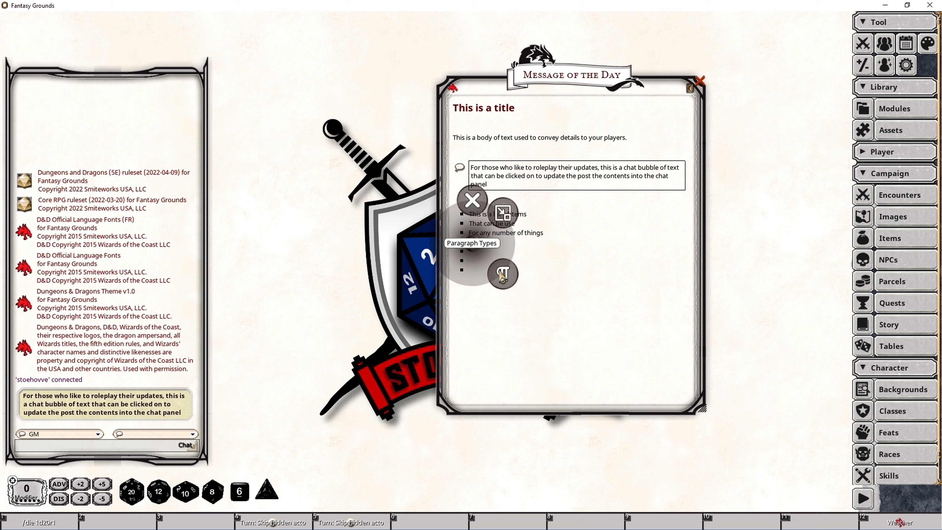
click(502, 275)
click(552, 270)
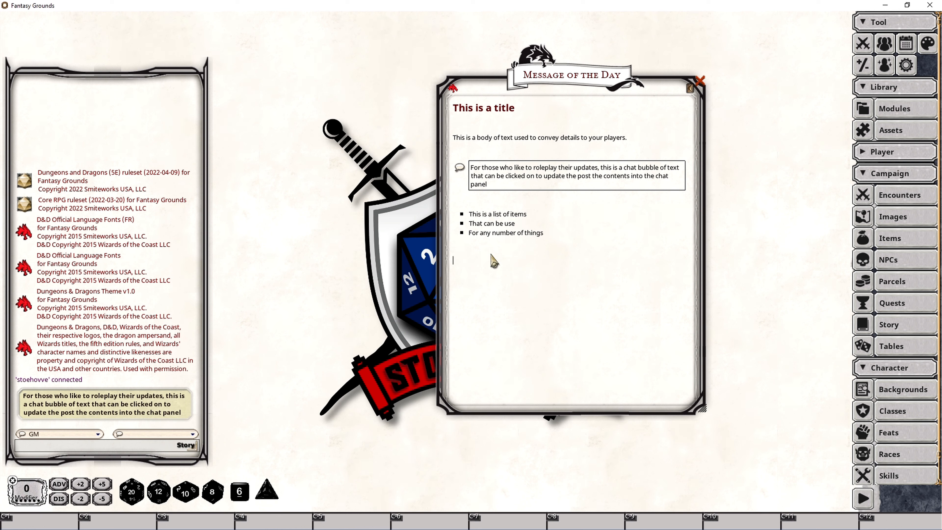
text(This is a link that can point players to another linkable object they can choose to look at)
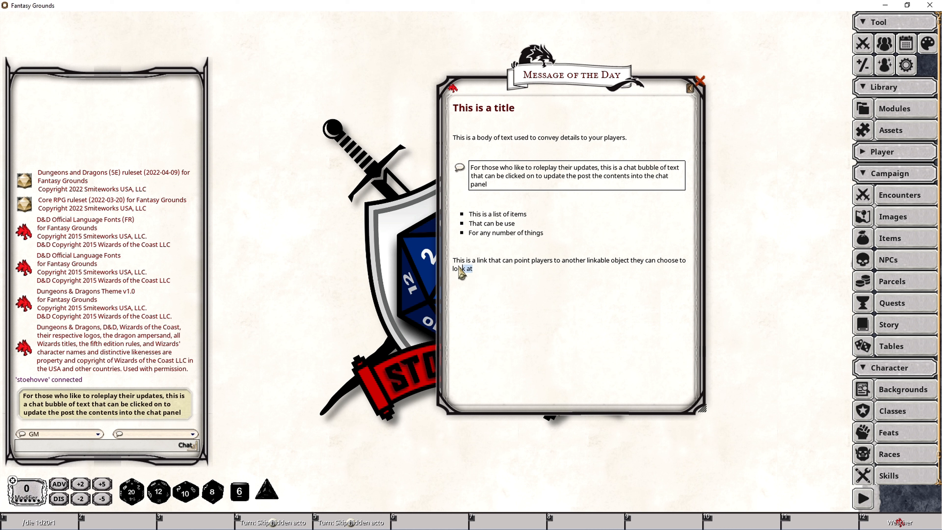
- Format the last paragraph as a link, attach the Abandoned Helmet image to it, and close the image list
triple_click(472, 268)
right_click(469, 261)
click(490, 289)
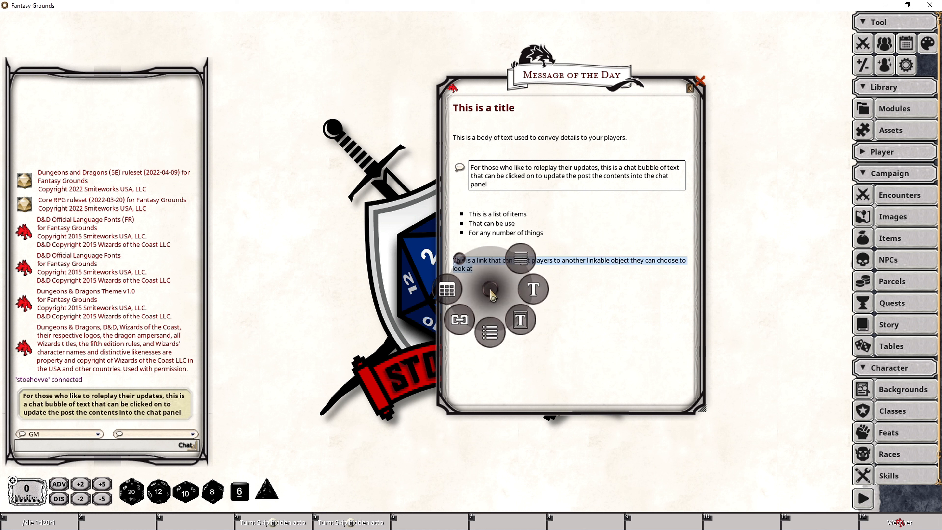
click(461, 326)
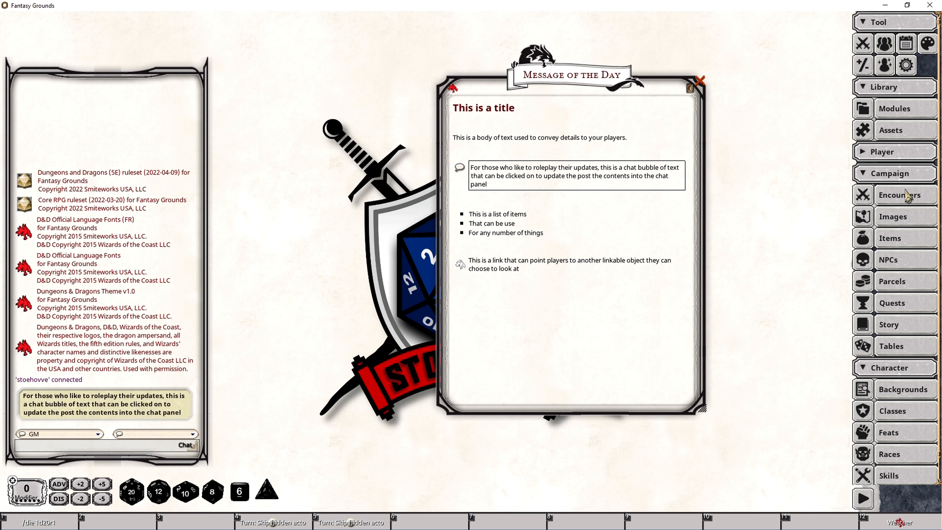
click(900, 223)
drag(505, 47, 255, 58)
drag(191, 125, 462, 267)
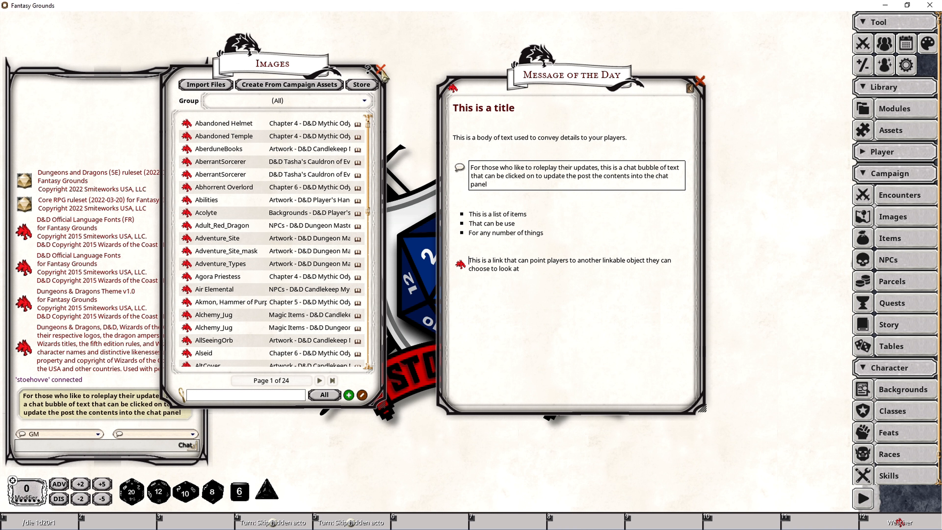
click(380, 70)
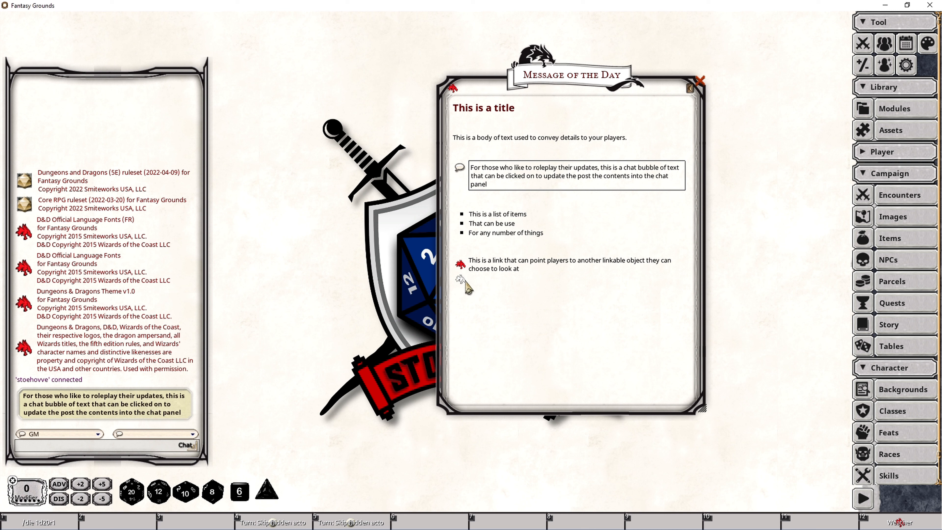
- Restore plain text below the link and add the line "This is a table"
right_click(471, 285)
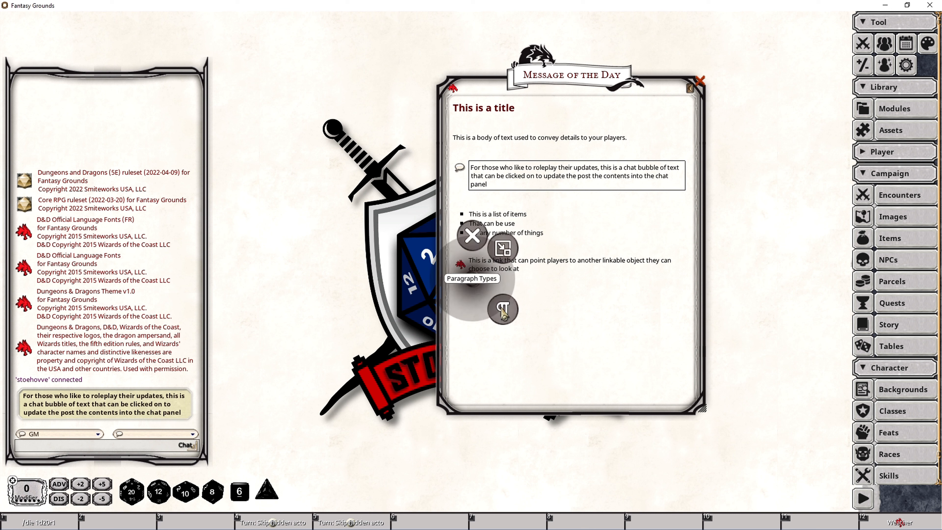
click(525, 277)
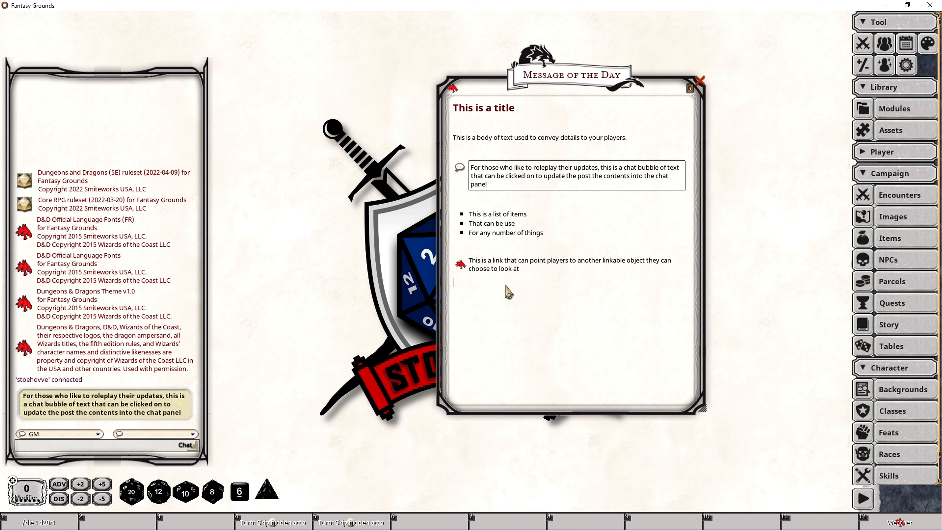
key(Return)
text(This is a table)
- Insert a table below "This is a table" and add columns to make three
right_click(506, 310)
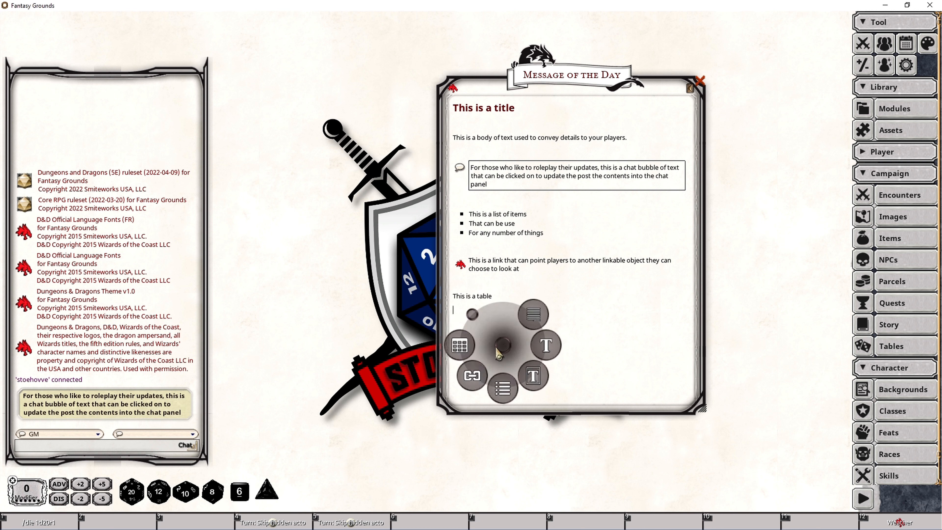
click(456, 352)
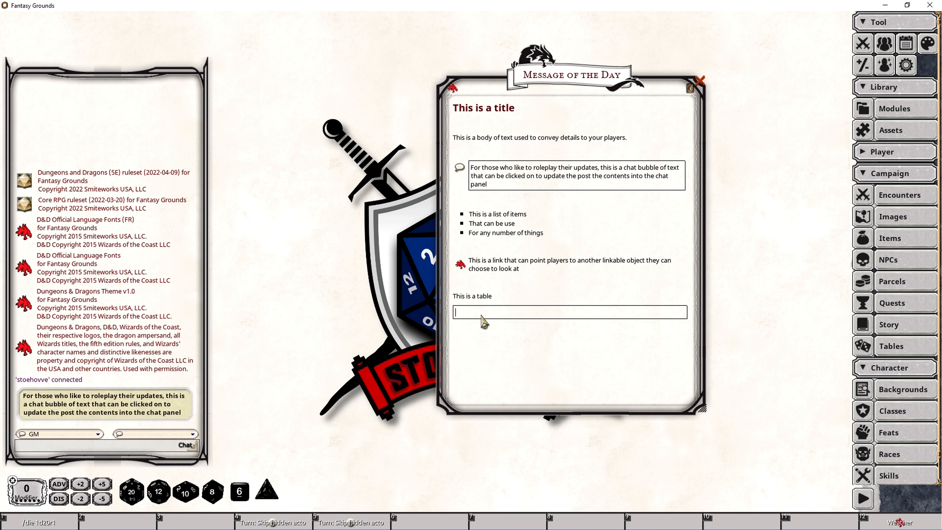
right_click(544, 314)
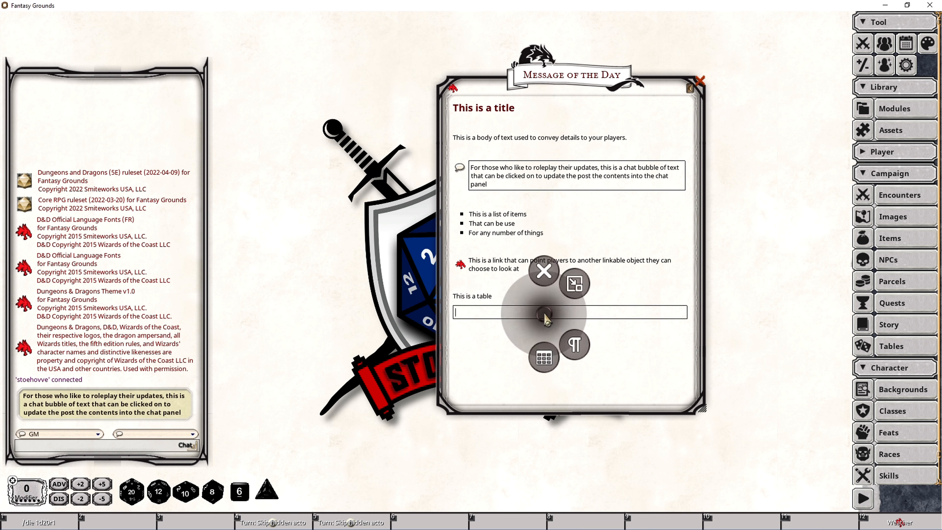
click(543, 358)
click(591, 359)
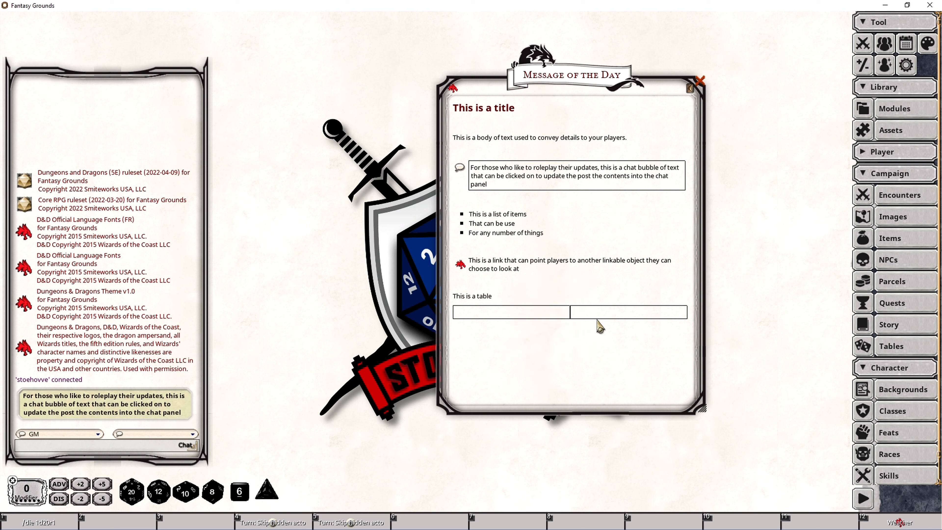
right_click(585, 310)
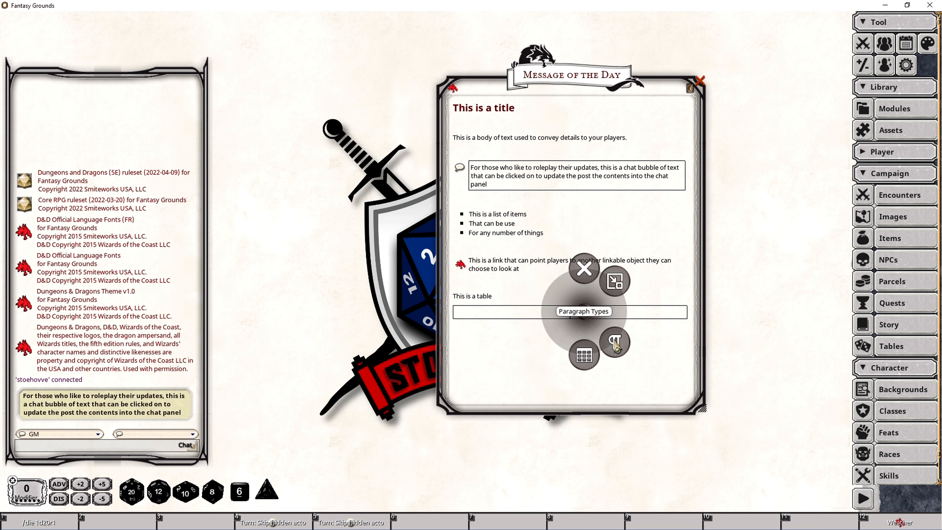
click(619, 351)
click(626, 353)
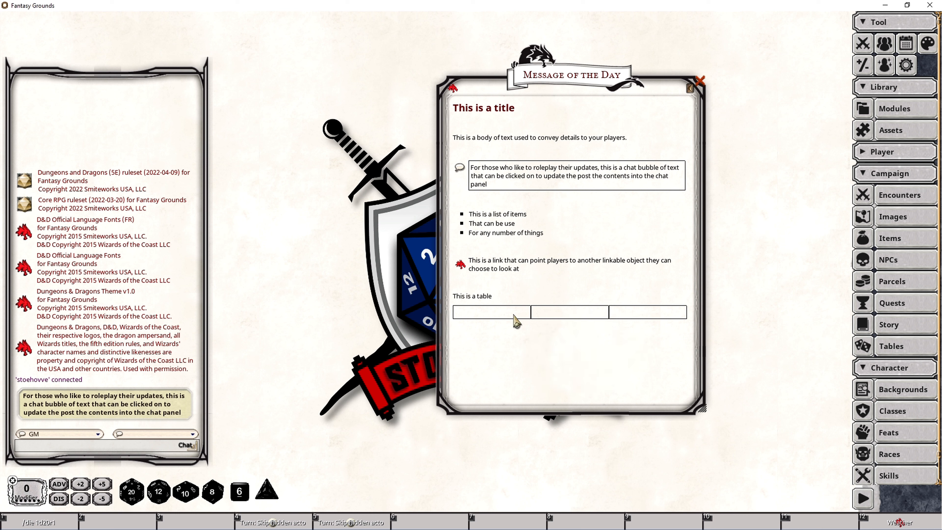
right_click(488, 316)
click(494, 351)
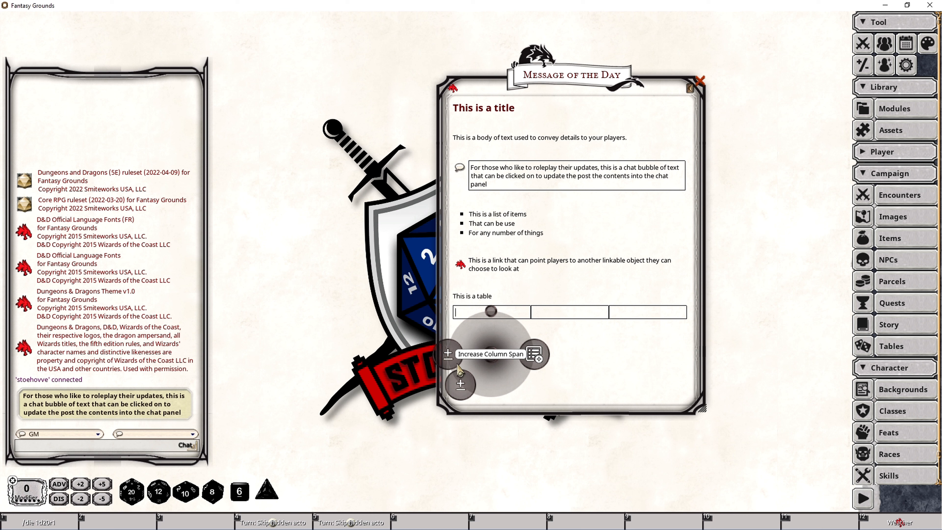
click(615, 332)
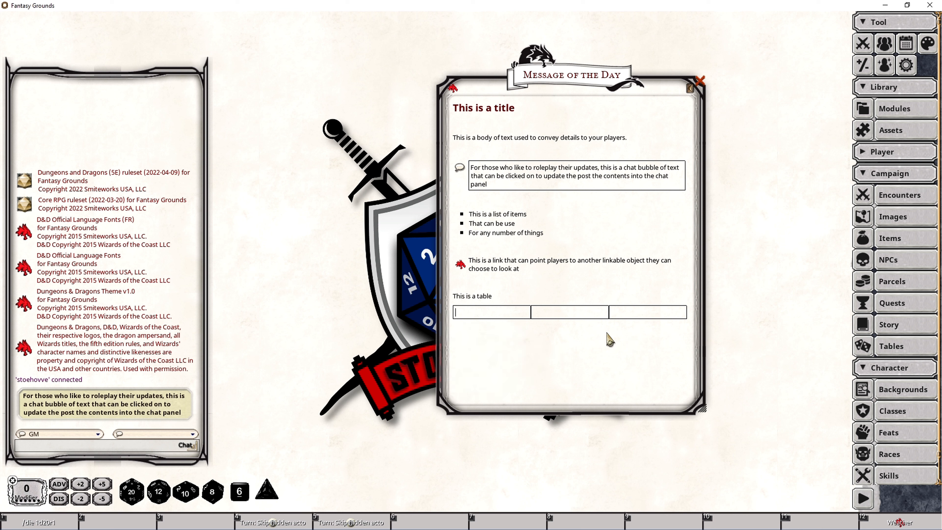
- Fill the table's three cells with "Header 1", "Header 2" and "Header 3", and start a second row
click(519, 317)
text(Header 1)
click(560, 315)
text(Header 2)
click(653, 314)
text(Header 3)
key(Tab)
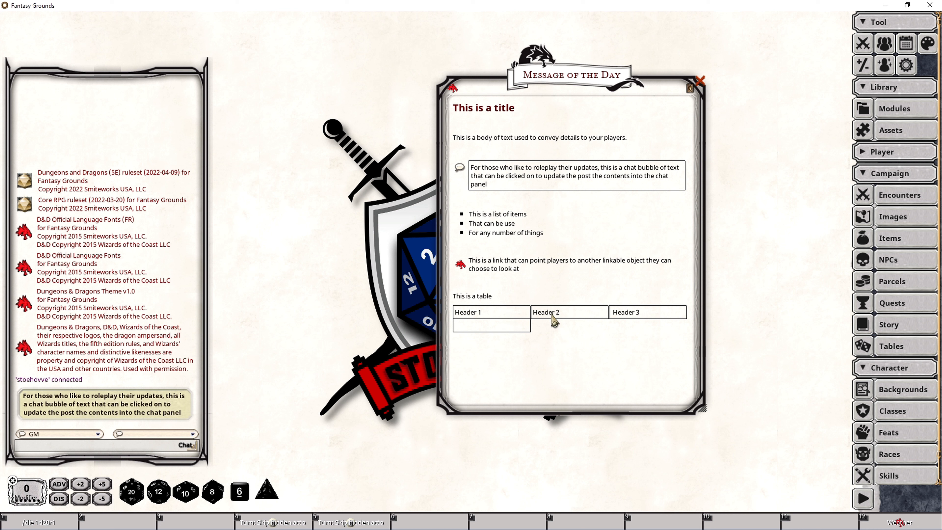
- Increase the column span of the second row's cell to cover all three columns
right_click(487, 327)
click(488, 370)
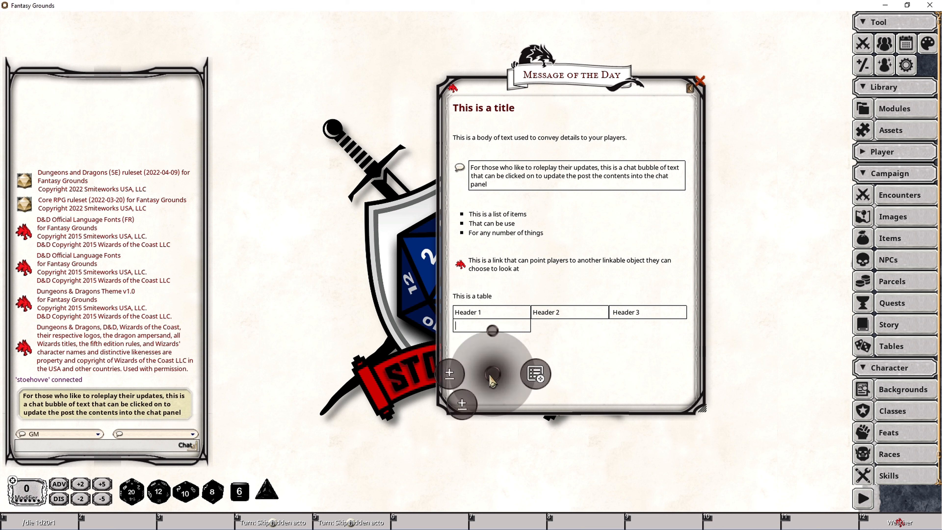
click(462, 396)
right_click(510, 329)
click(507, 371)
click(473, 395)
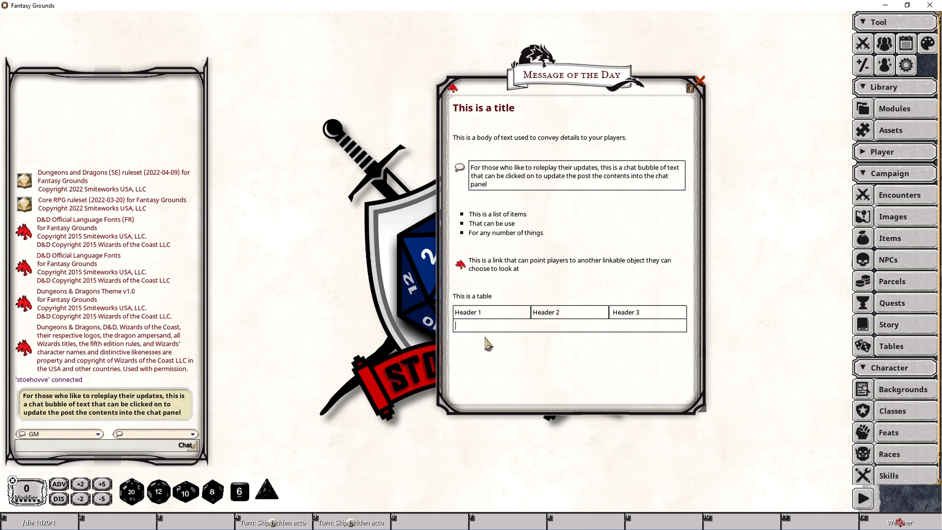
- Delete the entire message content and paste in the "Session Summary - 2022/01/23" text
key(ctrl+a)
key(Delete)
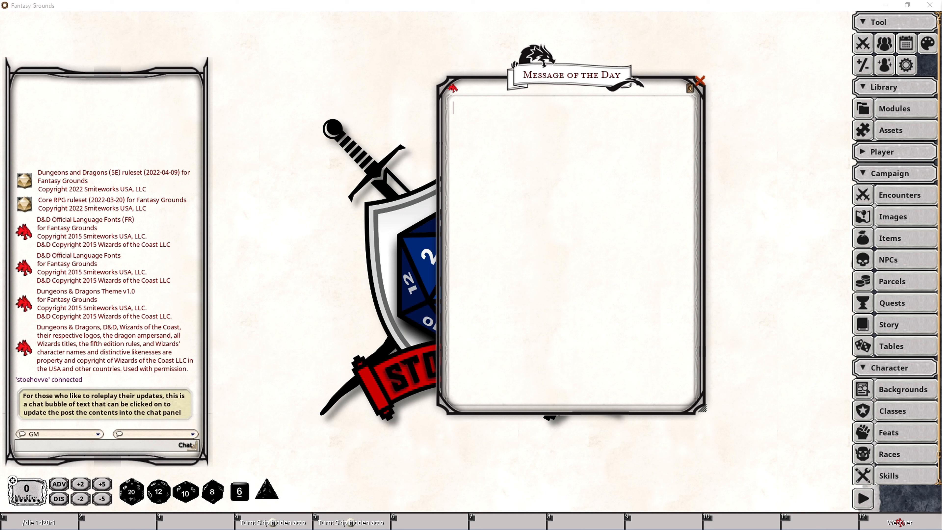
key(ctrl+v)
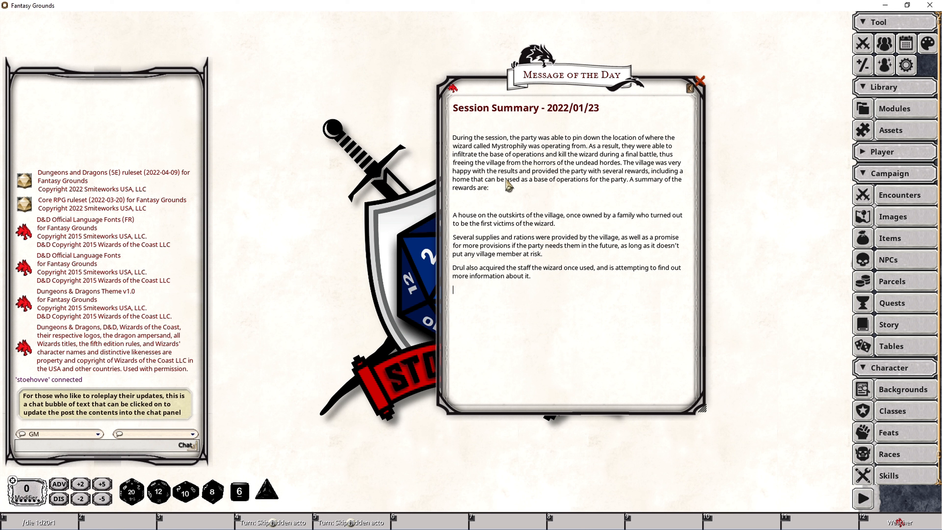
- Remove the blank lines below the session summary heading and below "A summary of the rewards are:"
click(463, 119)
key(Delete)
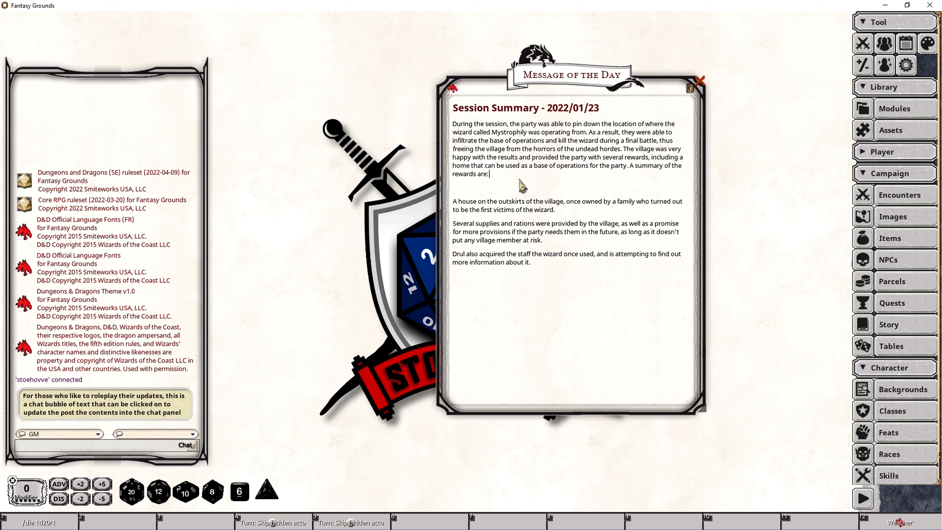
key(Delete)
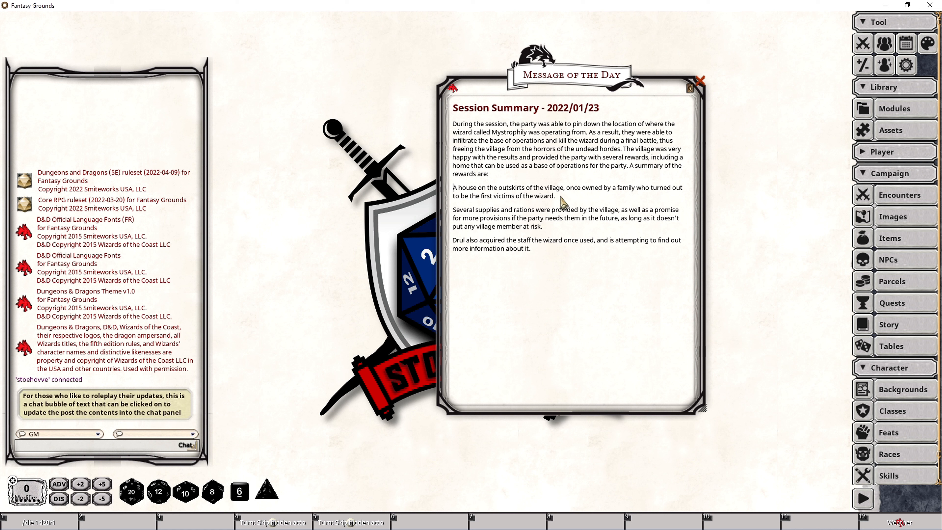
- Turn the three reward paragraphs, on the house, the supplies and the wizard's staff, into one bulleted list
drag(560, 197, 440, 188)
right_click(488, 184)
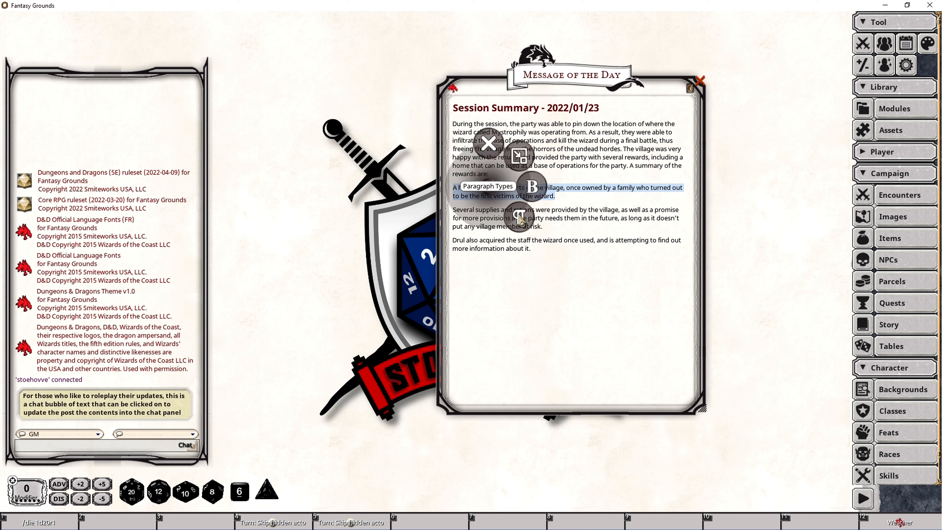
click(518, 214)
click(521, 257)
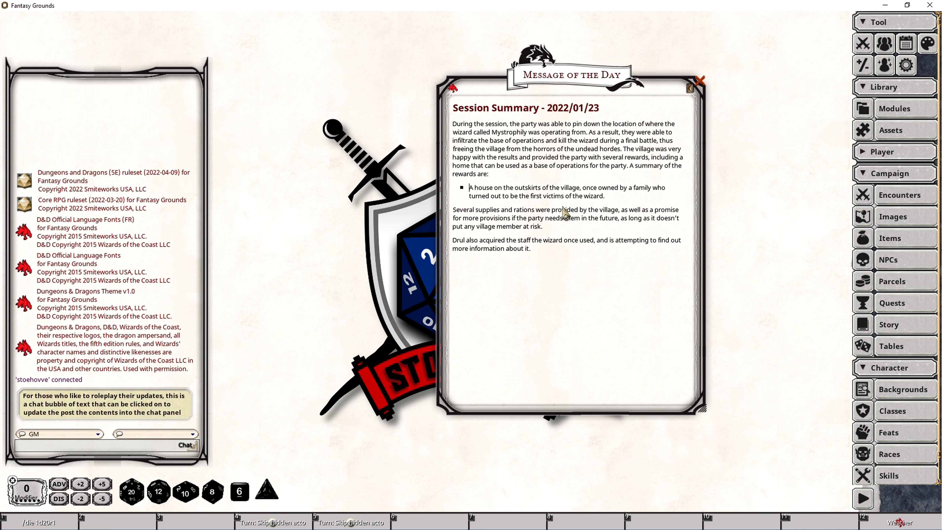
key(End)
key(Return)
key(Delete)
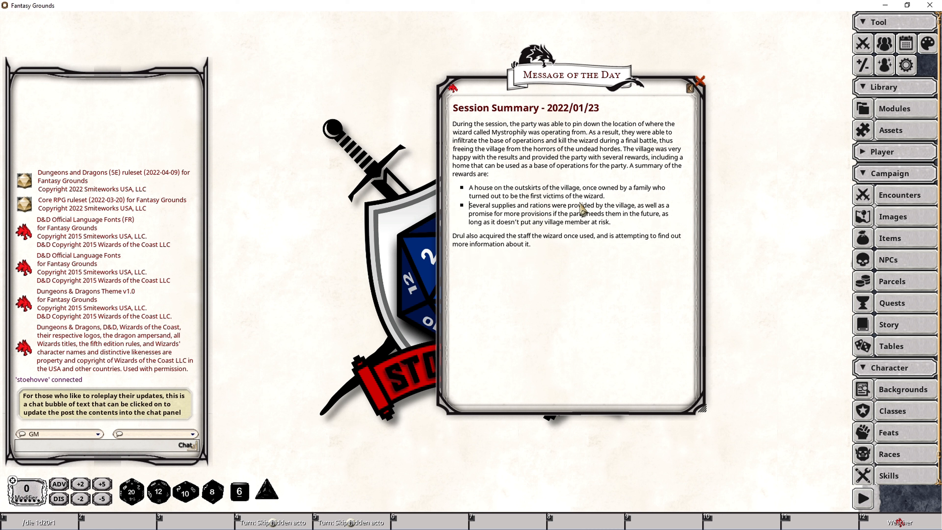
key(End)
key(Return)
key(Delete)
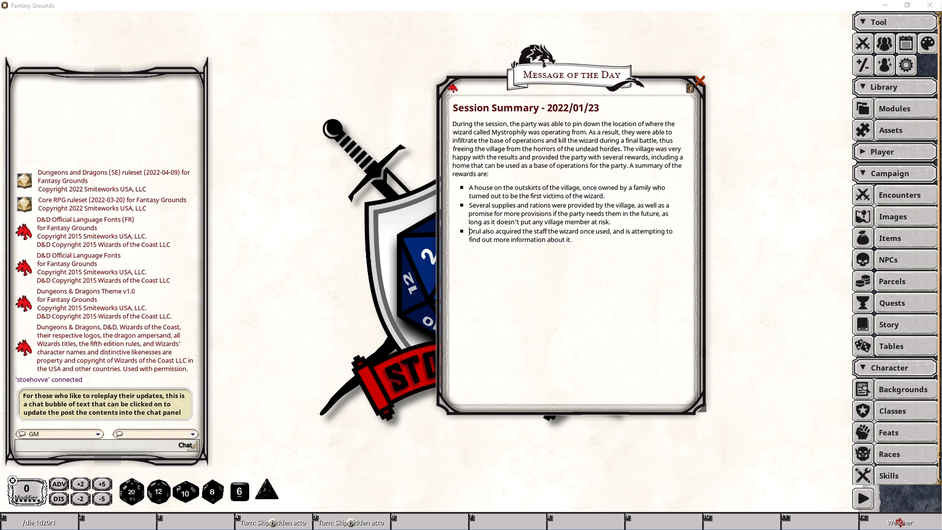
- Below the bulleted list, restore plain text and insert the "Session Summary - 2021/12/30" title with its paragraph
click(589, 242)
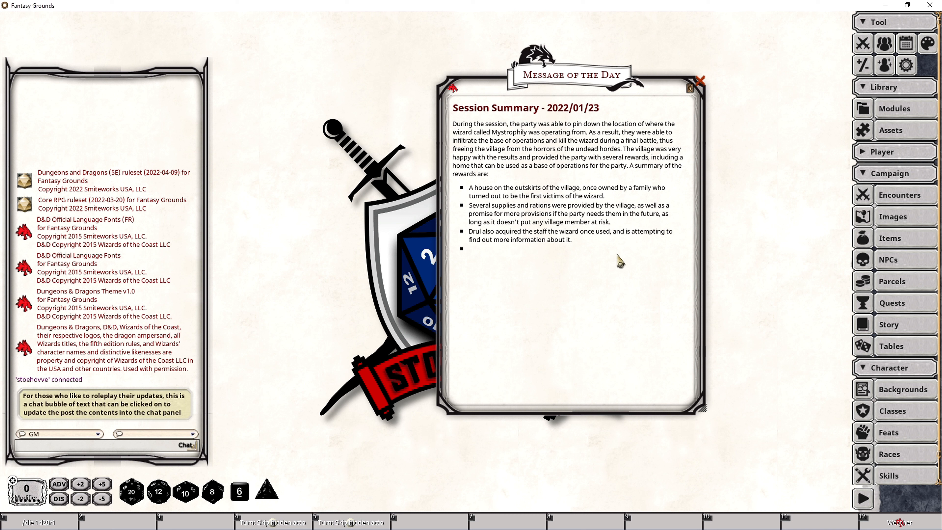
right_click(478, 249)
click(508, 279)
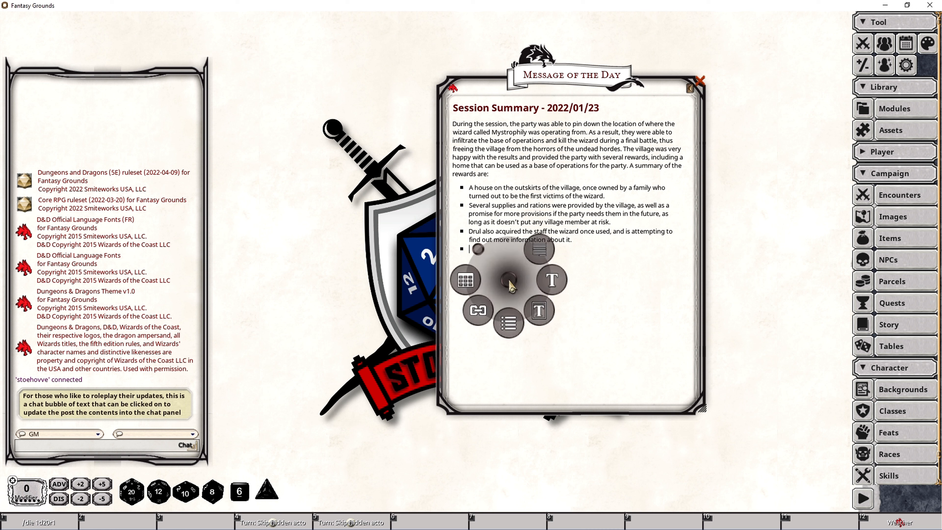
click(539, 249)
text(Session Summary - 2021/12/30  Duing the session, the party was able to discover the identity of the evil wizard who has been terrorizing a local village with undead hordes. It turns out the wizard, named Mystrophily had entered the village many years ago, and was thought to be someone the village elders could trust. However, the location of the wizard remains elusive, and while the party has a few leads, so far none of them have revealed where the wizard might be running their base of operations.)
- Format "Session Summary - 2021/12/30" as a heading and remove the blank line beneath it
click(551, 253)
key(shift+Home)
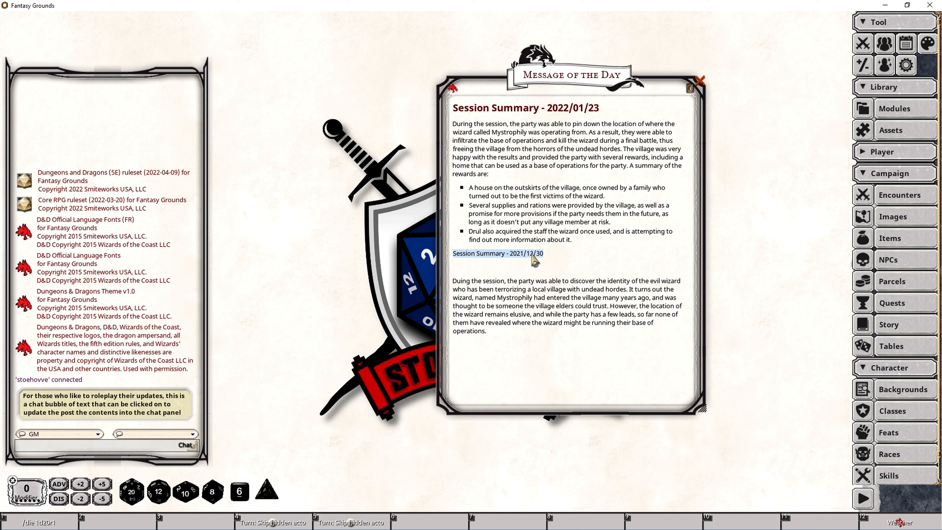
right_click(532, 253)
click(561, 286)
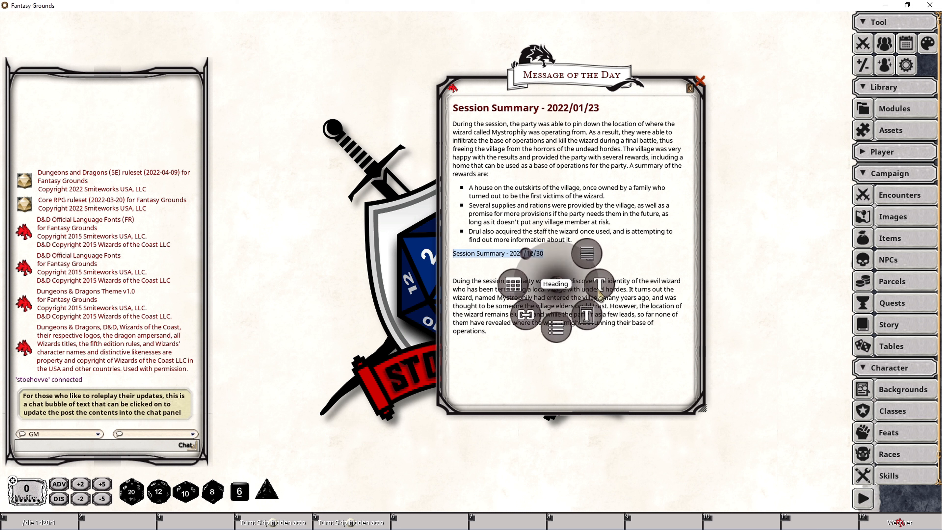
click(603, 296)
key(Delete)
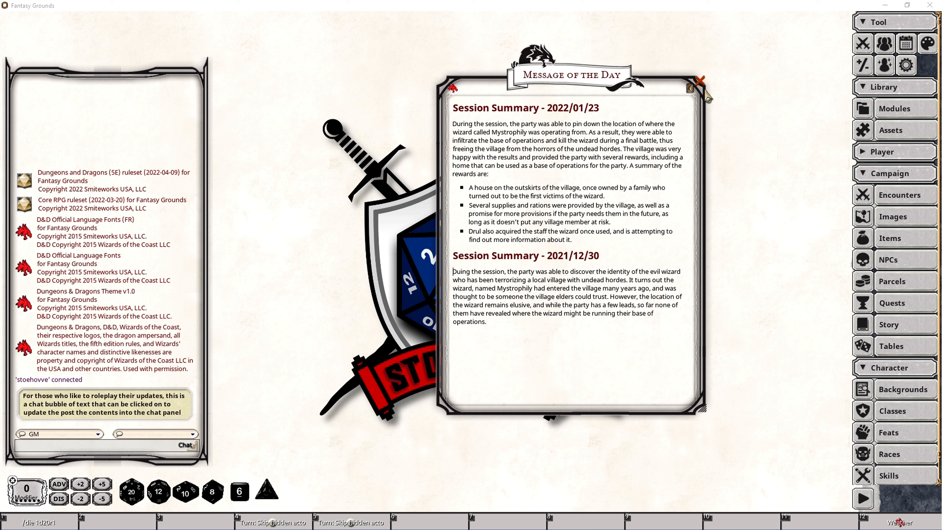
drag(706, 96, 675, 99)
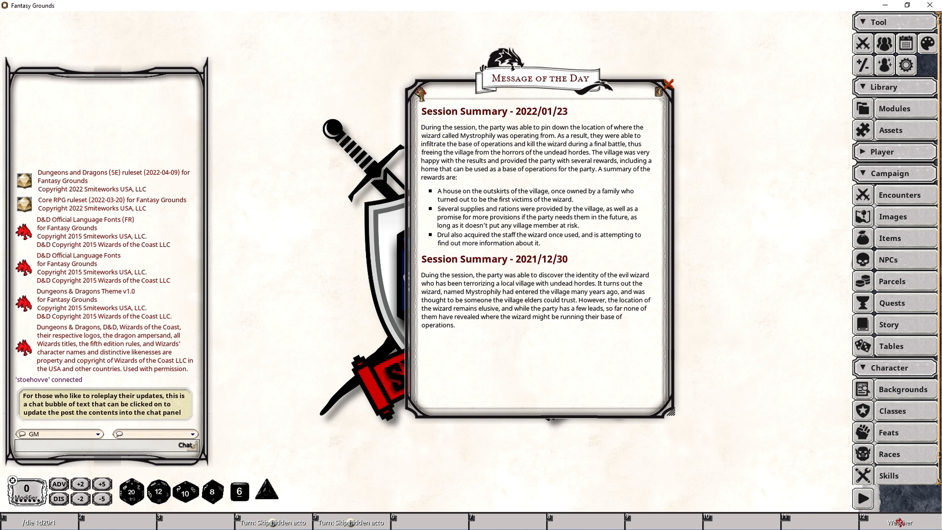
drag(419, 91, 372, 92)
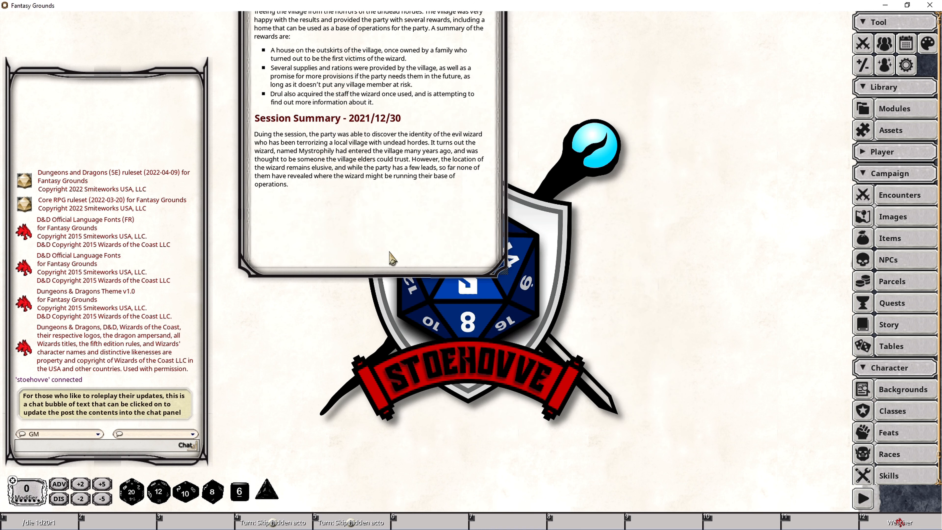
click(400, 187)
key(alt)
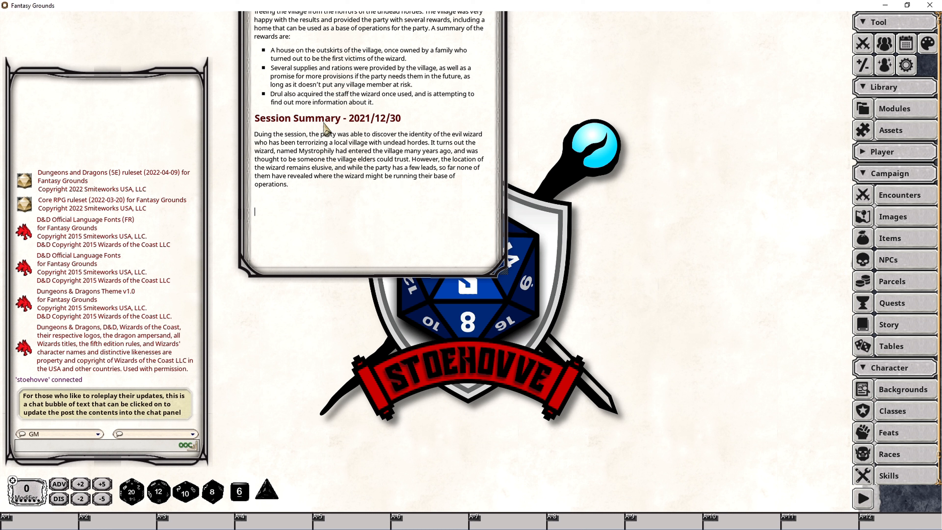
drag(251, 106, 437, 256)
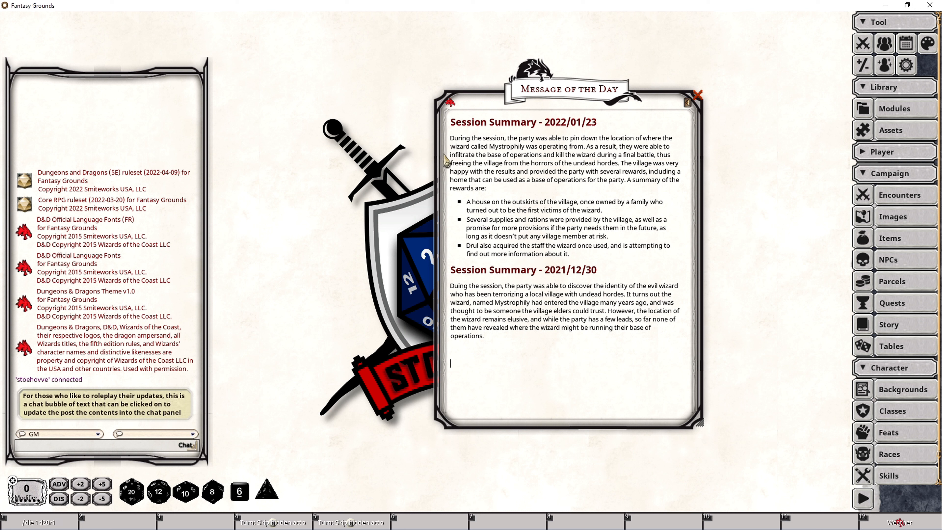
drag(449, 105, 243, 32)
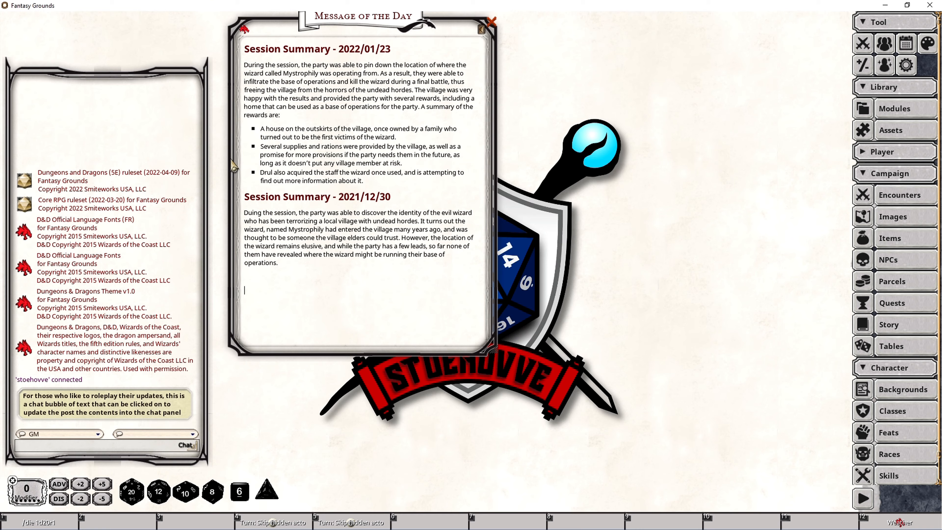
drag(232, 162, 445, 249)
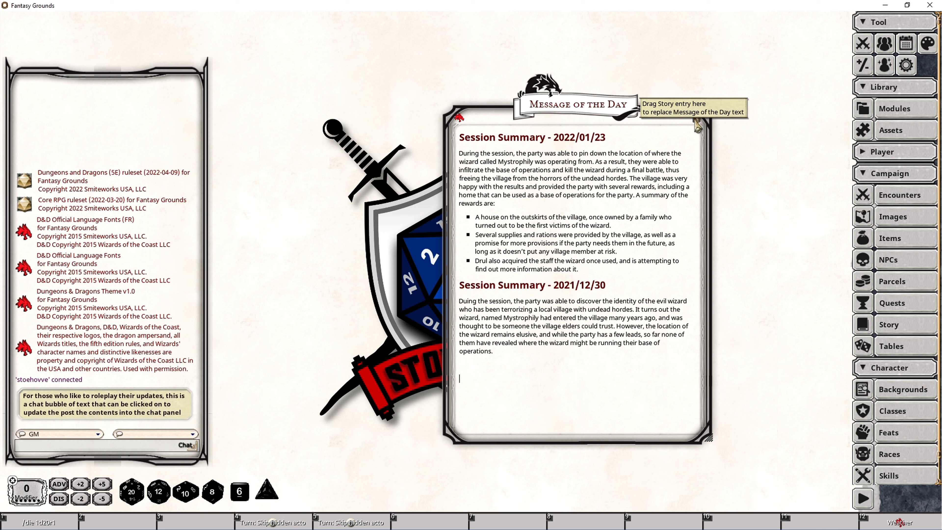
- Select the whole message text, open the Story list and place it beside the message window
drag(508, 364, 441, 119)
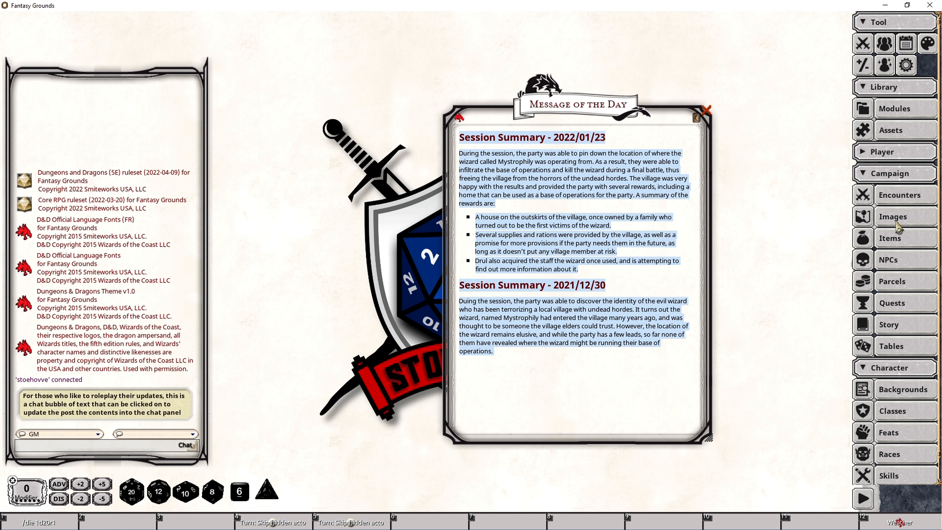
click(891, 325)
drag(338, 53, 217, 63)
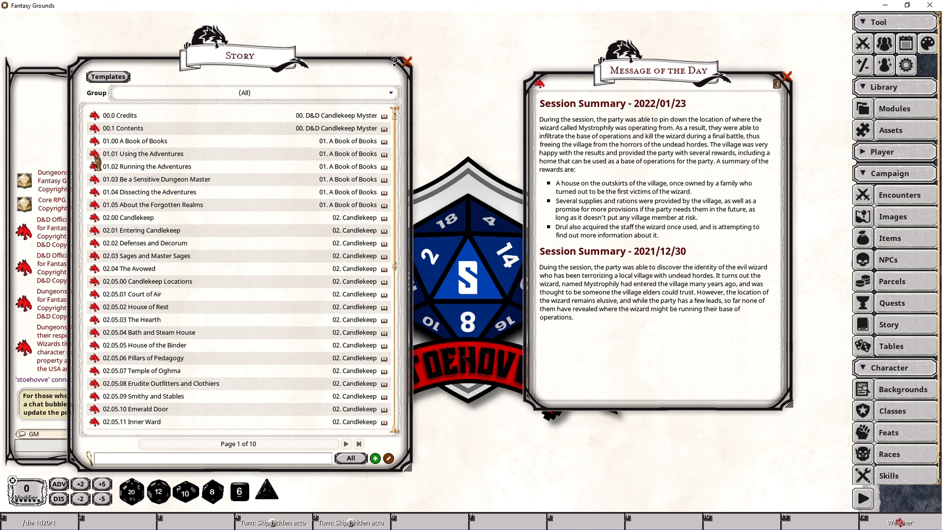
- Replace the Message of the Day text with the "00.1 Contents" story entry and make the message window taller
drag(94, 141, 599, 315)
drag(131, 153, 660, 340)
drag(662, 339, 777, 86)
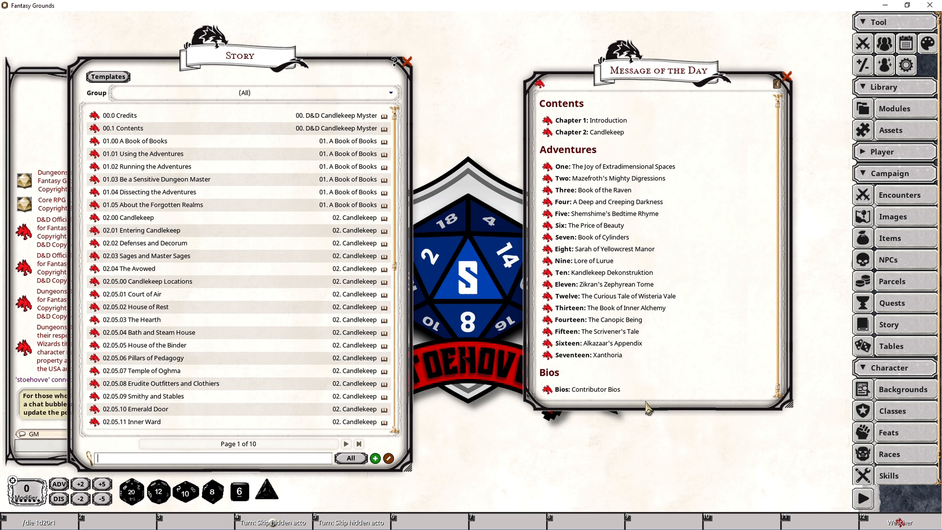
drag(641, 419, 647, 430)
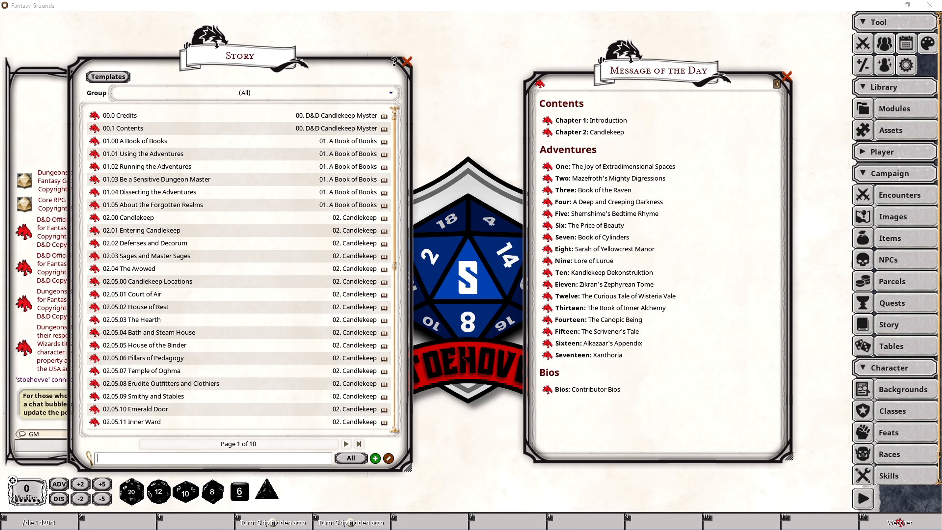
- Search the Story list for "MOTD" and replace the Message of the Day text with that entry
click(113, 458)
key(shift)
text(MOTD)
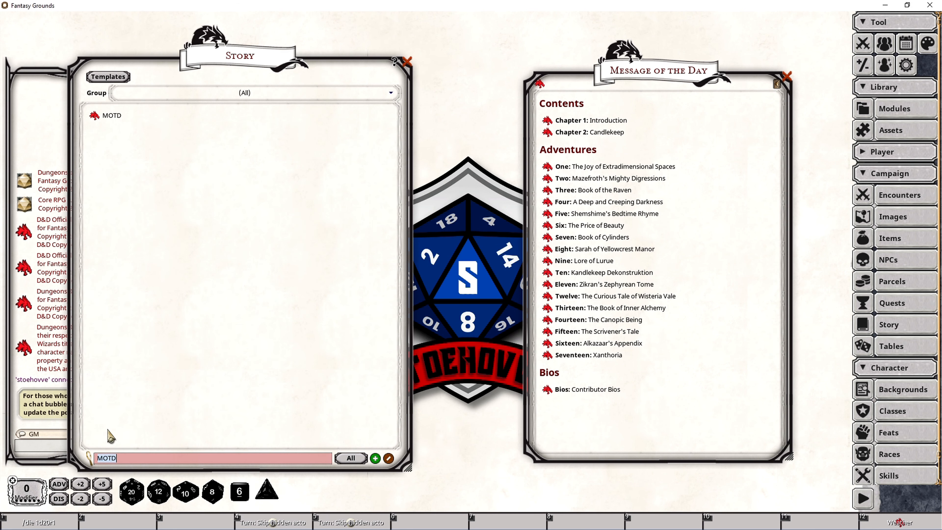
drag(94, 115, 777, 87)
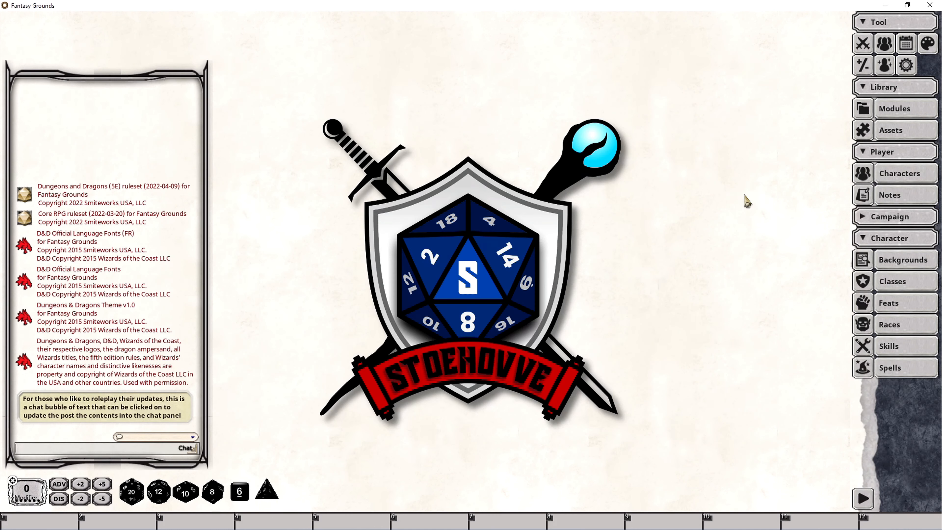
- In the player's view, open the Message of the Day from the options and close the options window
click(906, 67)
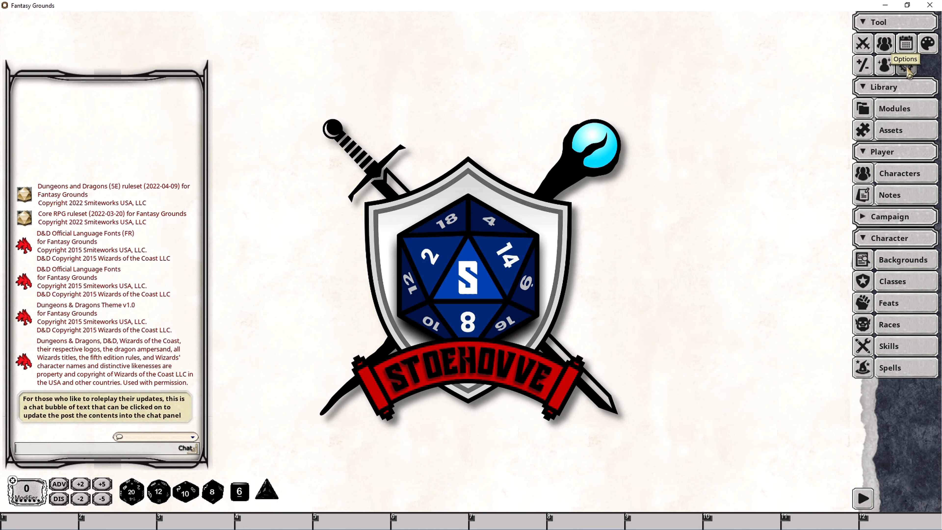
click(389, 378)
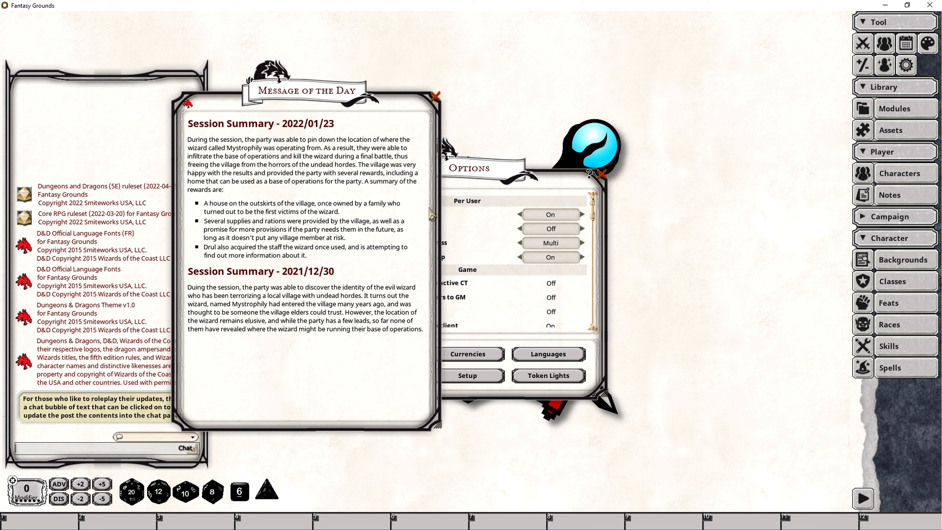
click(602, 174)
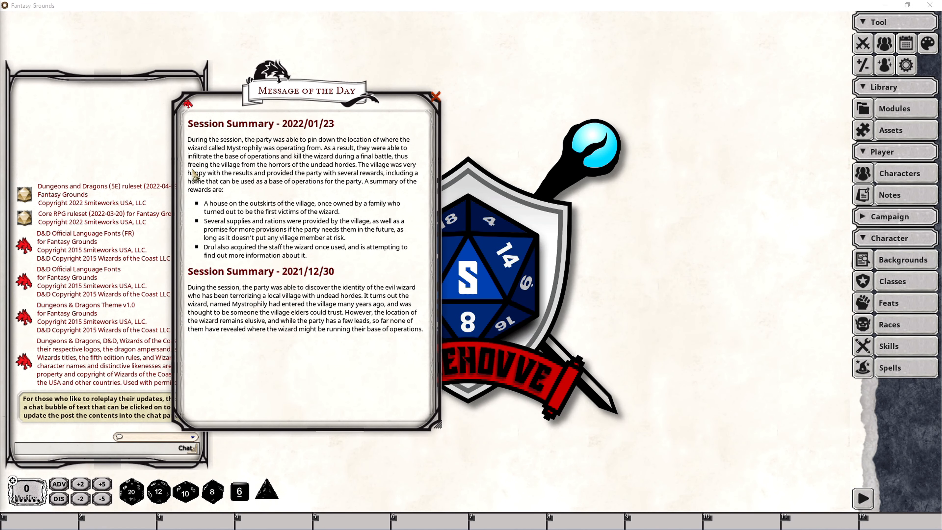